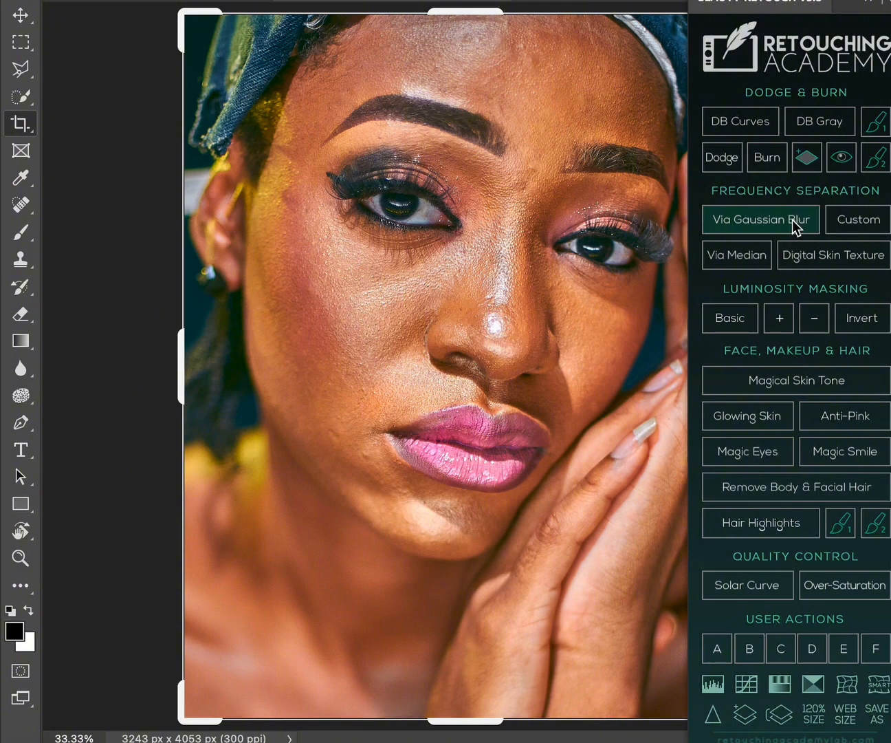
Run the frequency separation action via Gaussian Blur on the portrait, accepting the offered blur radius.
left_click(795, 222)
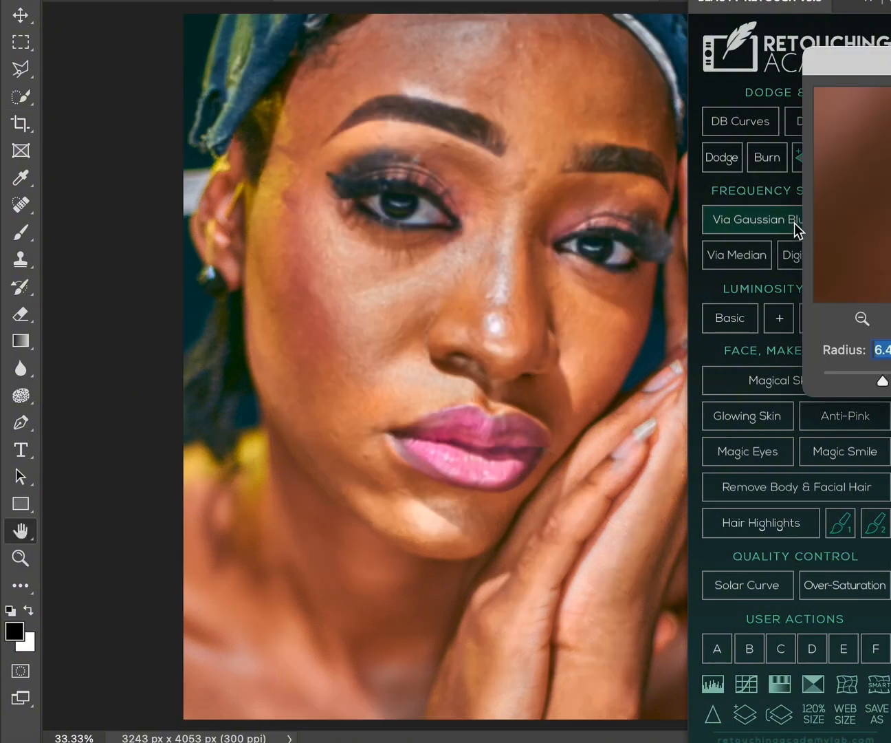
key("Return")
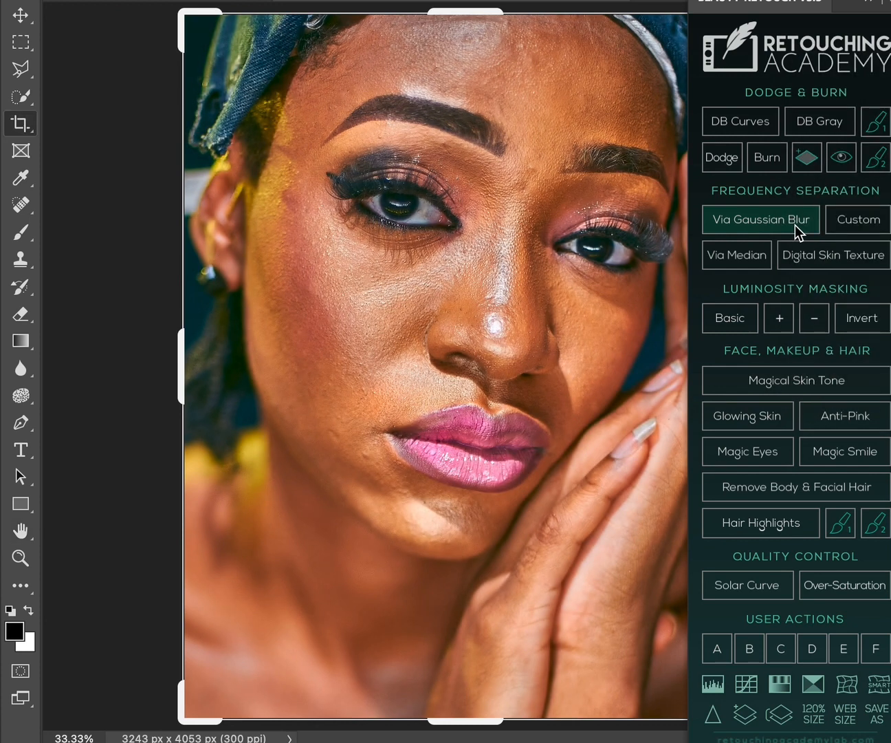
Smooth the uneven skin tones in the middle of the forehead with the Mixer Brush.
left_click(26, 246)
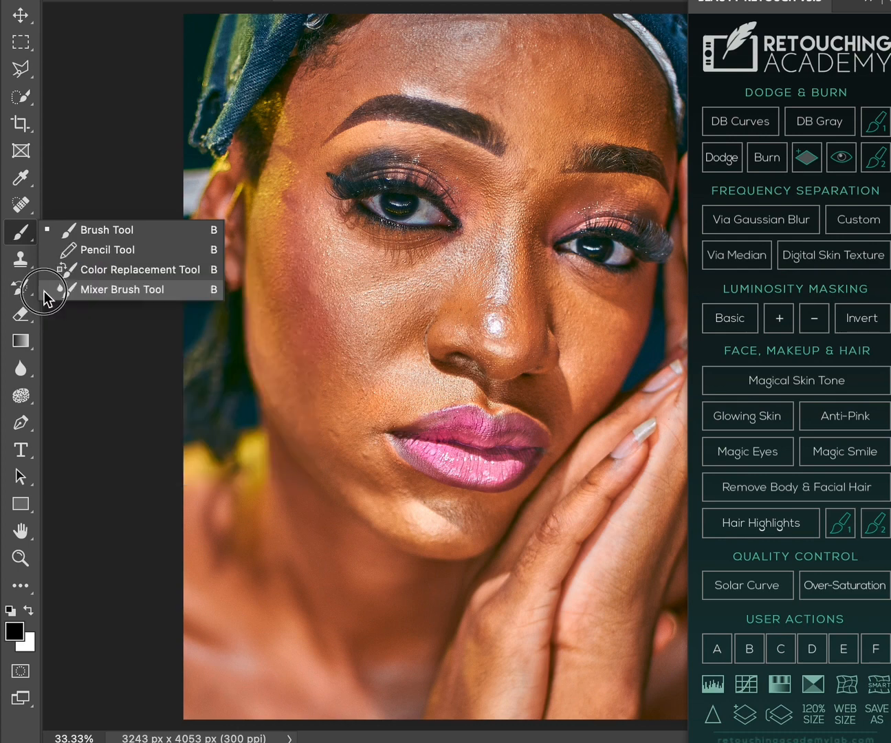
left_click(110, 289)
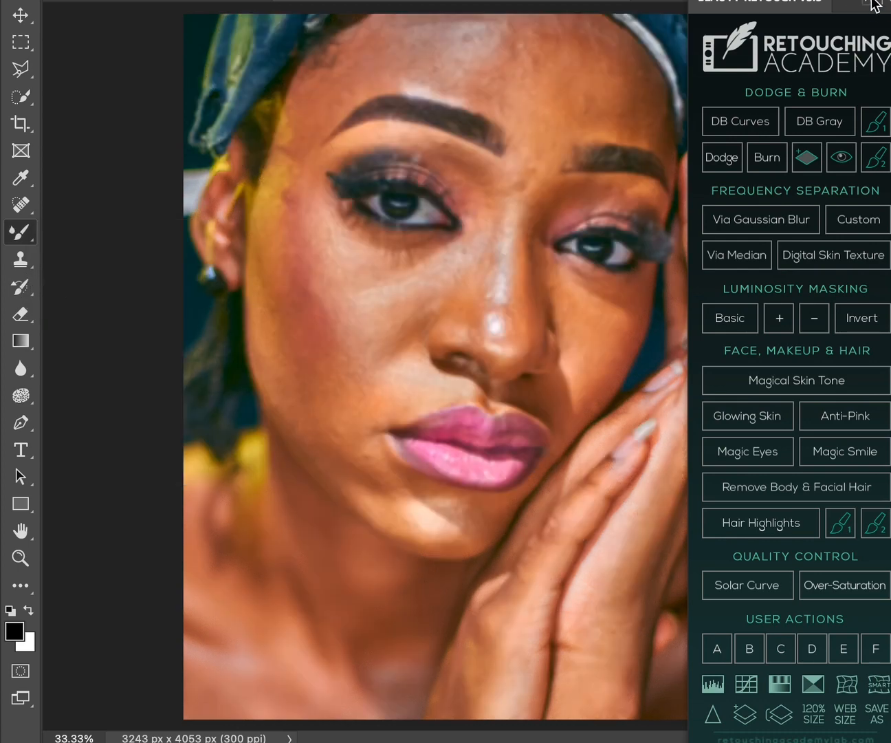
left_click(875, 6)
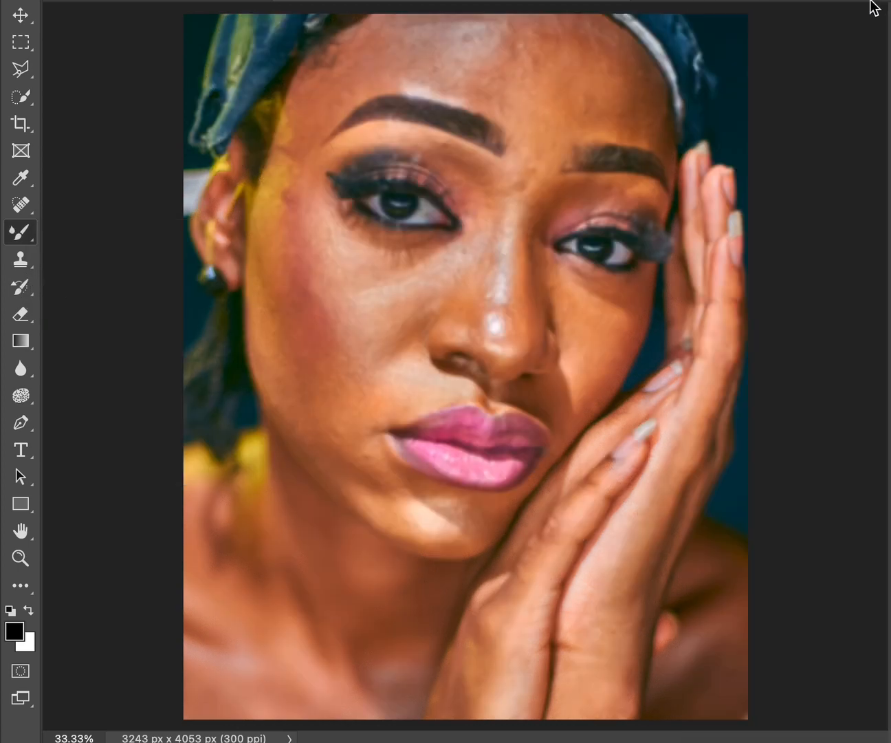
key("super+equal")
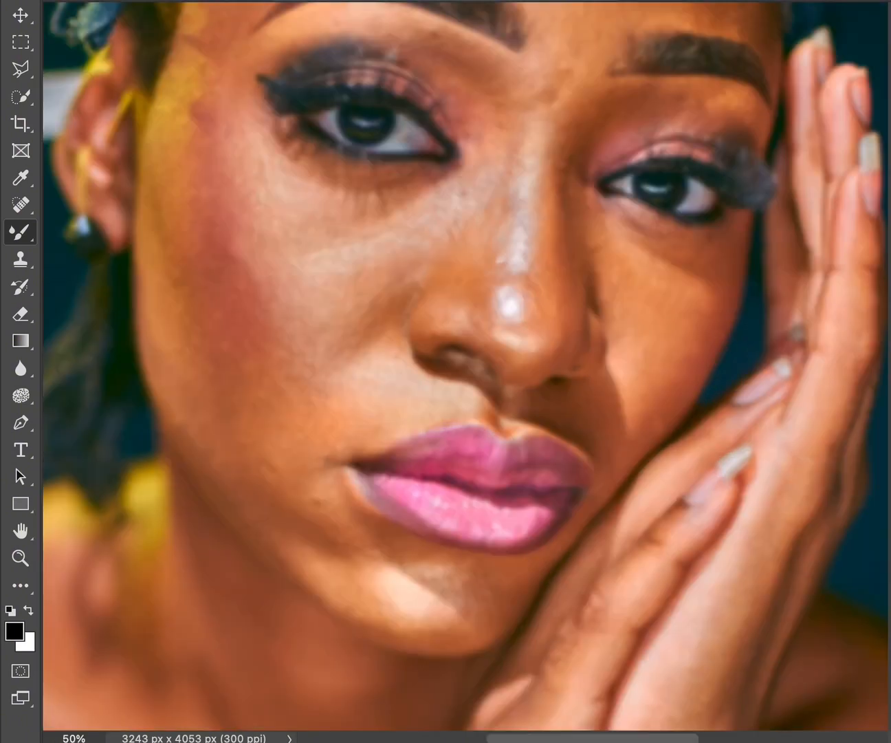
scroll(466, 365, "up", 5)
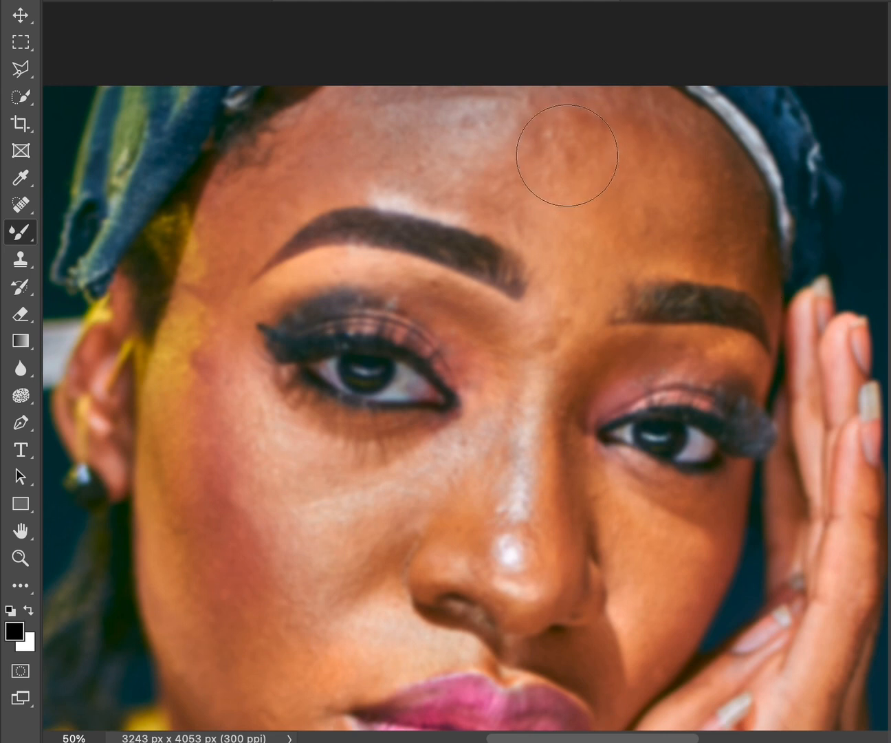
mouse_move(571, 153)
left_mouse_down()
mouse_move(592, 108)
mouse_move(536, 176)
mouse_move(572, 240)
mouse_move(605, 195)
mouse_move(594, 135)
mouse_move(549, 174)
mouse_move(577, 183)
left_mouse_up()
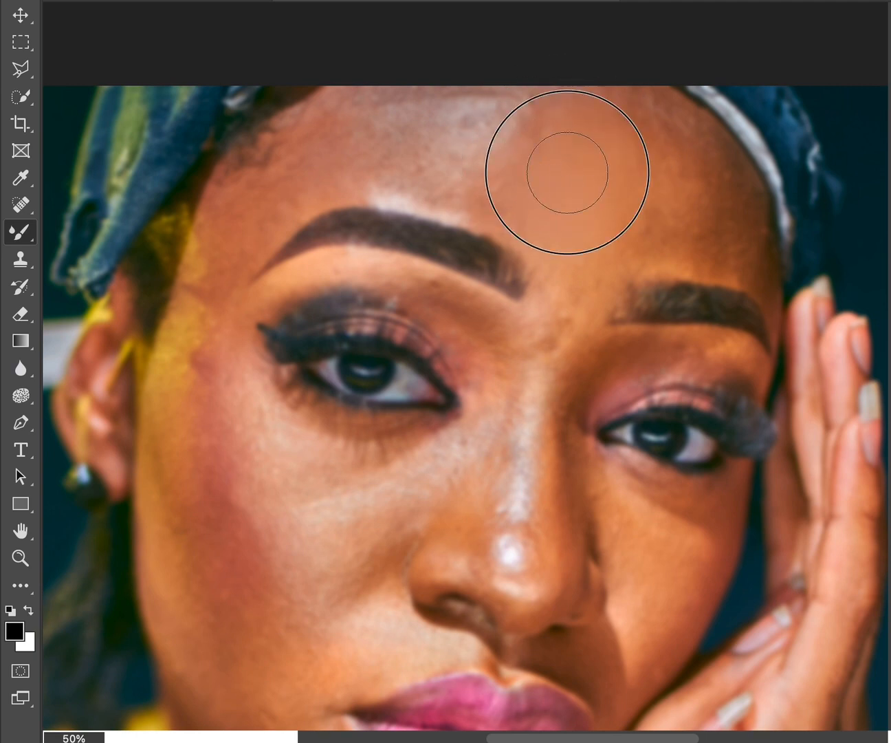
mouse_move(599, 234)
left_mouse_down()
mouse_move(611, 235)
mouse_move(617, 143)
mouse_move(562, 177)
left_mouse_up()
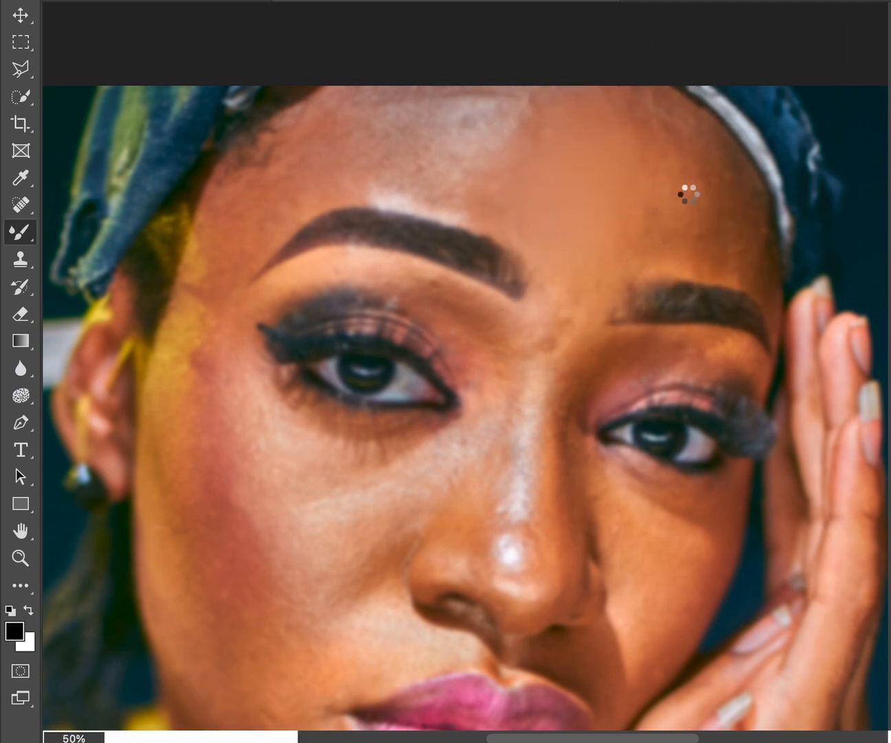
Blend the skin with the Mixer Brush on the side of the forehead next to the white headband edge.
mouse_move(687, 185)
left_mouse_down()
mouse_move(694, 159)
mouse_move(699, 172)
mouse_move(726, 175)
mouse_move(722, 213)
mouse_move(736, 246)
mouse_move(701, 166)
mouse_move(650, 103)
mouse_move(683, 142)
mouse_move(691, 208)
mouse_move(719, 249)
mouse_move(707, 229)
mouse_move(714, 228)
mouse_move(722, 275)
mouse_move(731, 213)
mouse_move(745, 263)
mouse_move(741, 178)
mouse_move(763, 268)
mouse_move(725, 169)
left_mouse_up()
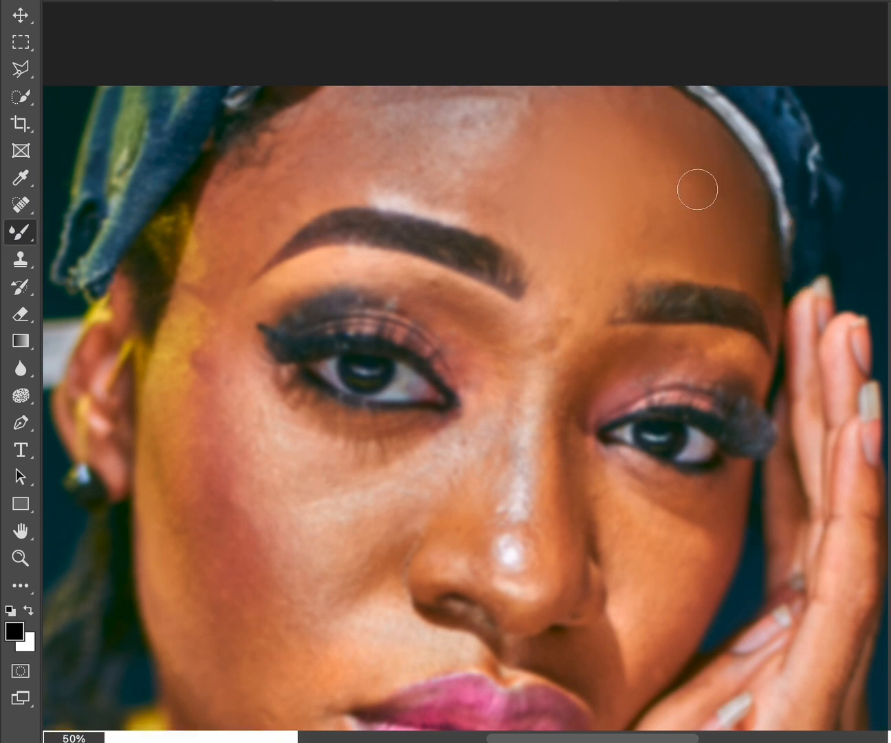
mouse_move(658, 104)
left_mouse_down()
mouse_move(690, 207)
mouse_move(671, 208)
left_mouse_up()
mouse_move(644, 140)
left_mouse_down()
mouse_move(663, 206)
mouse_move(657, 185)
left_mouse_up()
left_click_drag(616, 134, 649, 237)
key("bracketright")
mouse_move(651, 163)
left_mouse_down()
mouse_move(671, 226)
mouse_move(655, 160)
left_mouse_up()
key("bracketleft")
key("bracketleft")
key("bracketleft")
key("bracketleft")
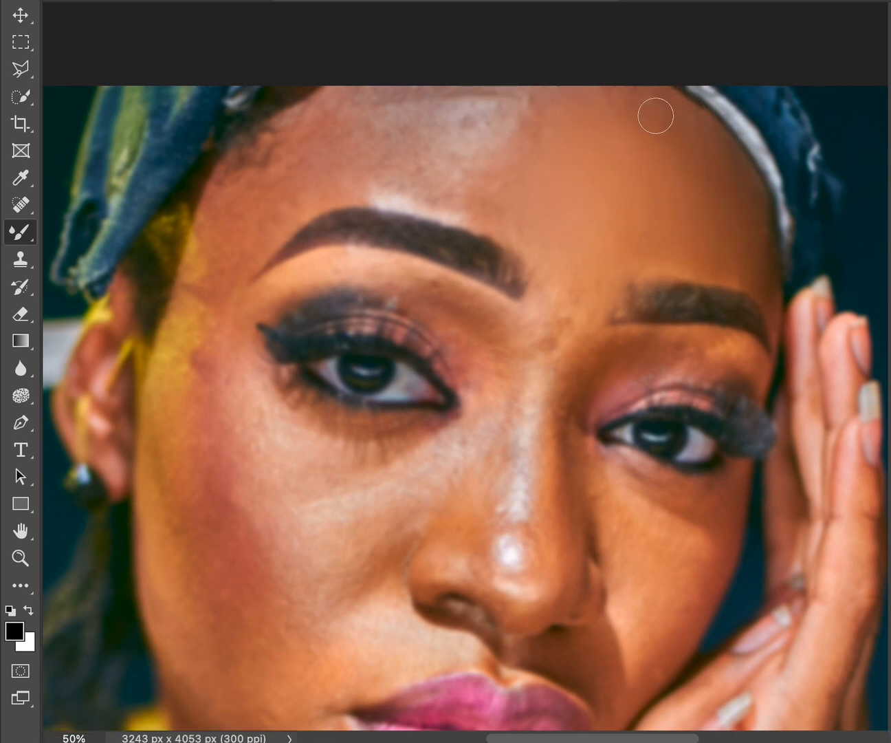
scroll(881, 279, "up", 5)
mouse_move(678, 265)
left_mouse_down()
mouse_move(721, 339)
mouse_move(697, 283)
mouse_move(747, 348)
mouse_move(740, 353)
mouse_move(763, 364)
mouse_move(740, 413)
mouse_move(671, 246)
mouse_move(701, 327)
mouse_move(662, 269)
mouse_move(687, 393)
mouse_move(691, 321)
left_mouse_up()
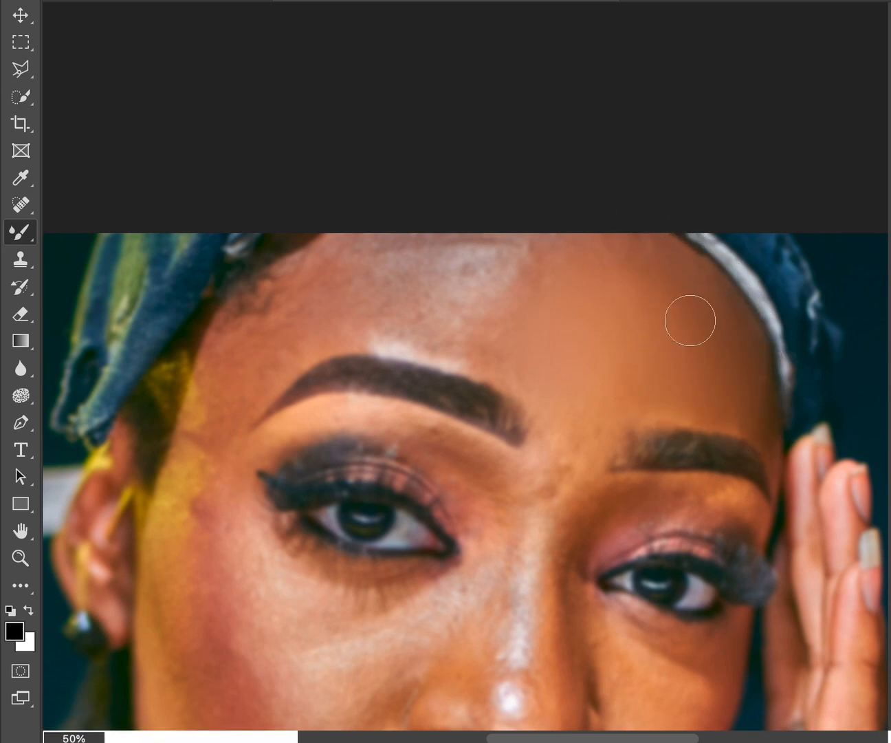
Blend the skin tones along the top of the forehead, including the bright highlight, with varying Mixer Brush sizes.
mouse_move(636, 260)
left_mouse_down()
mouse_move(614, 262)
mouse_move(598, 242)
left_mouse_up()
key("bracketright")
mouse_move(477, 268)
left_mouse_down()
mouse_move(455, 287)
mouse_move(473, 287)
mouse_move(485, 268)
mouse_move(456, 308)
mouse_move(482, 283)
mouse_move(461, 289)
mouse_move(481, 288)
mouse_move(486, 273)
mouse_move(464, 276)
mouse_move(474, 281)
mouse_move(537, 246)
mouse_move(517, 255)
mouse_move(547, 263)
mouse_move(516, 253)
left_mouse_up()
mouse_move(400, 274)
left_mouse_down()
mouse_move(410, 312)
mouse_move(448, 343)
mouse_move(516, 295)
mouse_move(504, 290)
mouse_move(483, 334)
mouse_move(507, 321)
left_mouse_up()
key("bracketright")
key("bracketright")
mouse_move(540, 253)
left_mouse_down()
mouse_move(552, 265)
mouse_move(563, 250)
mouse_move(638, 265)
mouse_move(647, 337)
left_mouse_up()
Smooth the skin between the eyebrows and up across the forehead towards the headband-side temple.
key("bracketleft")
left_click_drag(598, 398, 602, 400)
key("bracketright")
mouse_move(583, 468)
left_mouse_down()
mouse_move(586, 415)
mouse_move(567, 428)
mouse_move(587, 464)
mouse_move(616, 389)
left_mouse_up()
left_click_drag(621, 377, 612, 315)
left_click_drag(664, 304, 707, 342)
mouse_move(656, 258)
left_mouse_down()
mouse_move(648, 275)
mouse_move(628, 252)
left_mouse_up()
left_click_drag(765, 371, 776, 441)
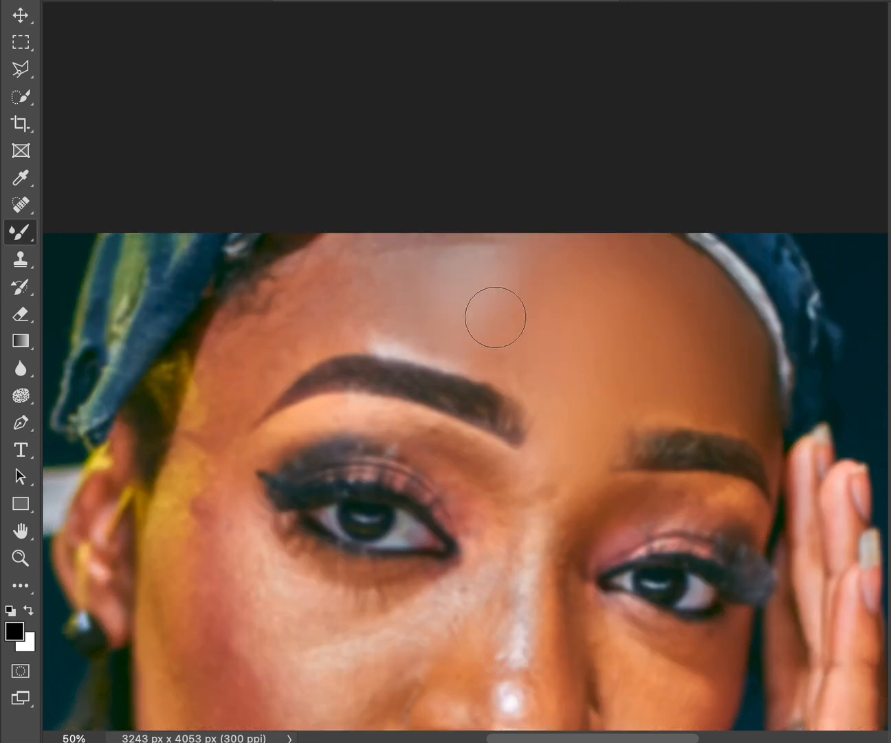
Soften the forehead highlight above the left-hand eyebrow and blend it into the hairline and the nose bridge.
left_click_drag(494, 317, 495, 345)
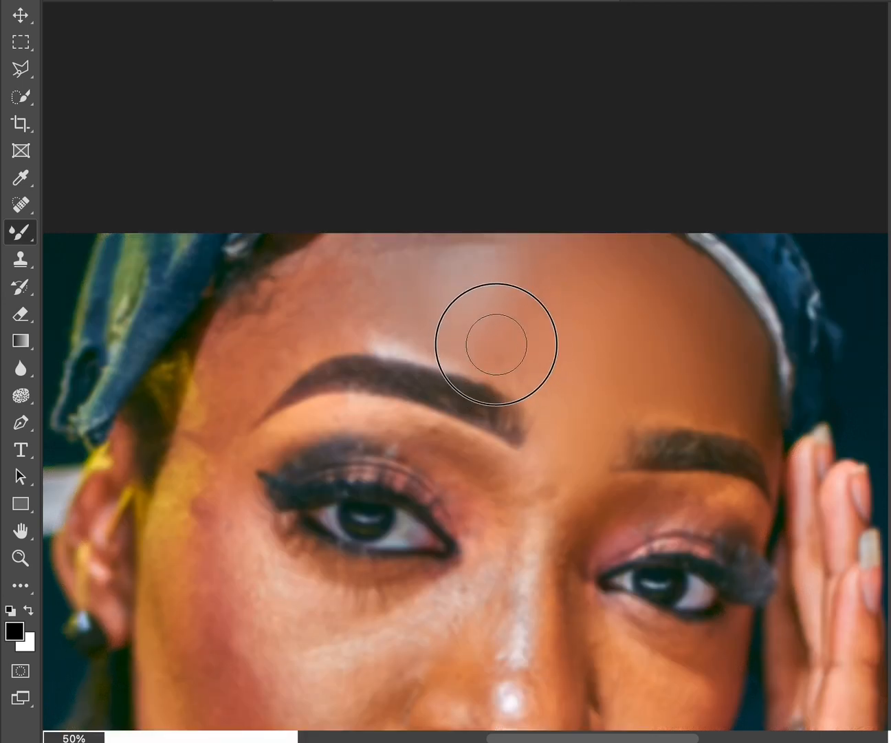
mouse_move(525, 264)
left_mouse_down()
mouse_move(514, 354)
mouse_move(522, 388)
mouse_move(557, 416)
mouse_move(547, 473)
mouse_move(554, 505)
left_mouse_up()
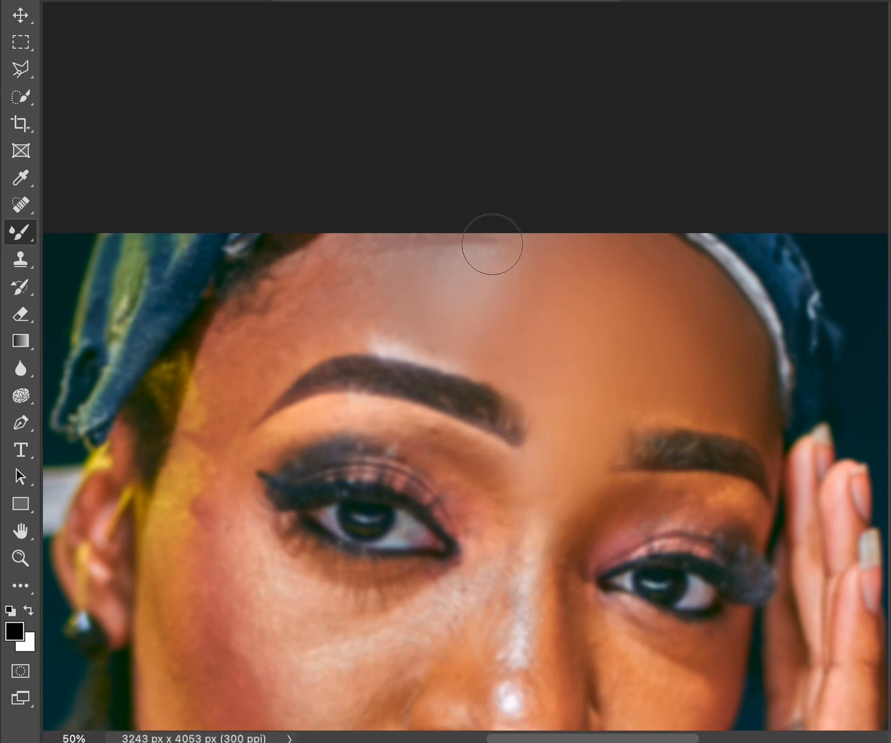
mouse_move(466, 233)
left_mouse_down()
mouse_move(424, 233)
mouse_move(409, 250)
left_mouse_up()
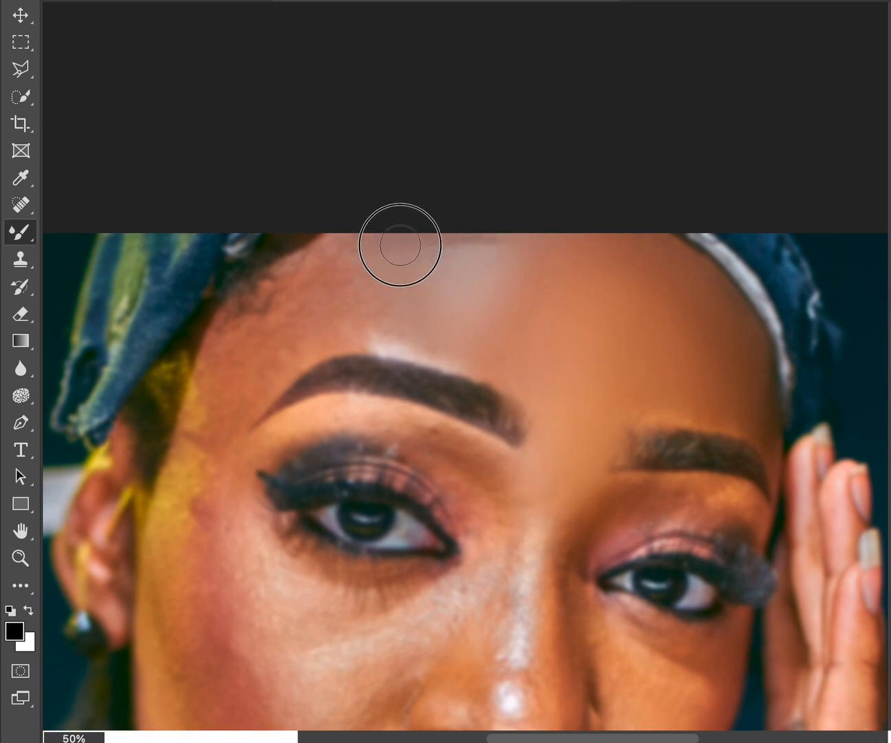
mouse_move(471, 247)
left_mouse_down()
mouse_move(427, 231)
mouse_move(499, 234)
mouse_move(478, 255)
mouse_move(442, 223)
mouse_move(454, 241)
left_mouse_up()
mouse_move(514, 225)
left_mouse_down()
mouse_move(511, 272)
mouse_move(487, 343)
mouse_move(468, 330)
left_mouse_up()
Blend the forehead from the denim-side hairline across to the central highlight using a larger Mixer Brush.
mouse_move(312, 294)
left_mouse_down()
mouse_move(325, 275)
mouse_move(324, 296)
mouse_move(251, 335)
mouse_move(255, 348)
mouse_move(324, 296)
mouse_move(255, 305)
mouse_move(247, 341)
left_mouse_up()
key("bracketright")
mouse_move(365, 287)
left_mouse_down()
mouse_move(360, 252)
mouse_move(362, 260)
mouse_move(344, 259)
mouse_move(361, 338)
mouse_move(380, 306)
left_mouse_up()
key("bracketright")
left_click_drag(413, 266, 407, 337)
mouse_move(383, 289)
left_mouse_down()
mouse_move(379, 340)
mouse_move(361, 346)
mouse_move(486, 362)
mouse_move(528, 325)
left_mouse_up()
mouse_move(515, 278)
left_mouse_down()
mouse_move(527, 258)
mouse_move(575, 274)
mouse_move(610, 306)
left_mouse_up()
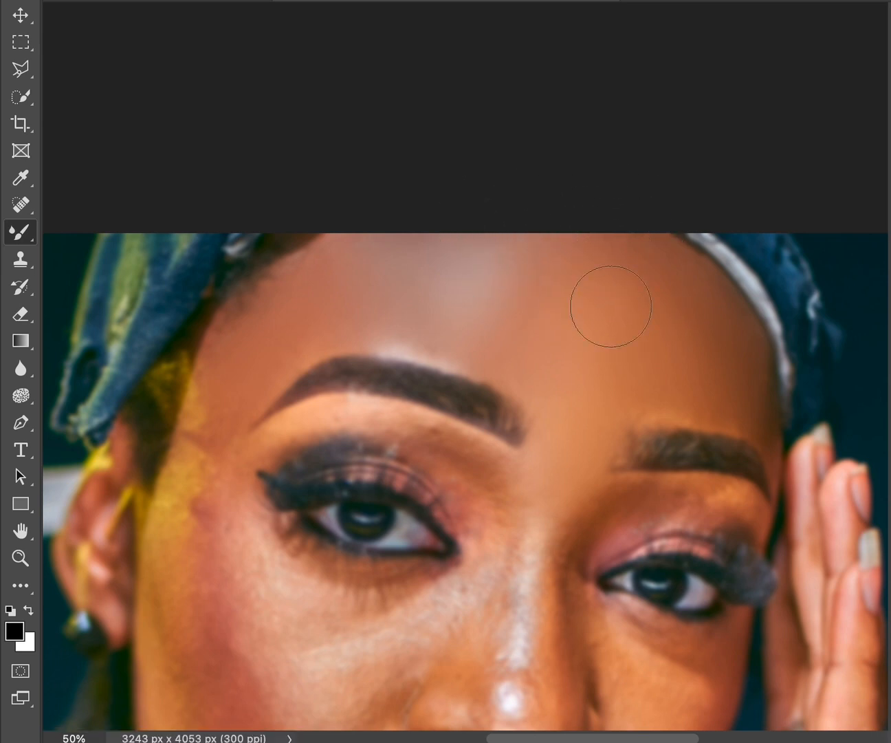
Smooth the yellow-lit skin on the temple and cheek edge beside the ear with the Mixer Brush.
scroll(467, 481, "down", 5)
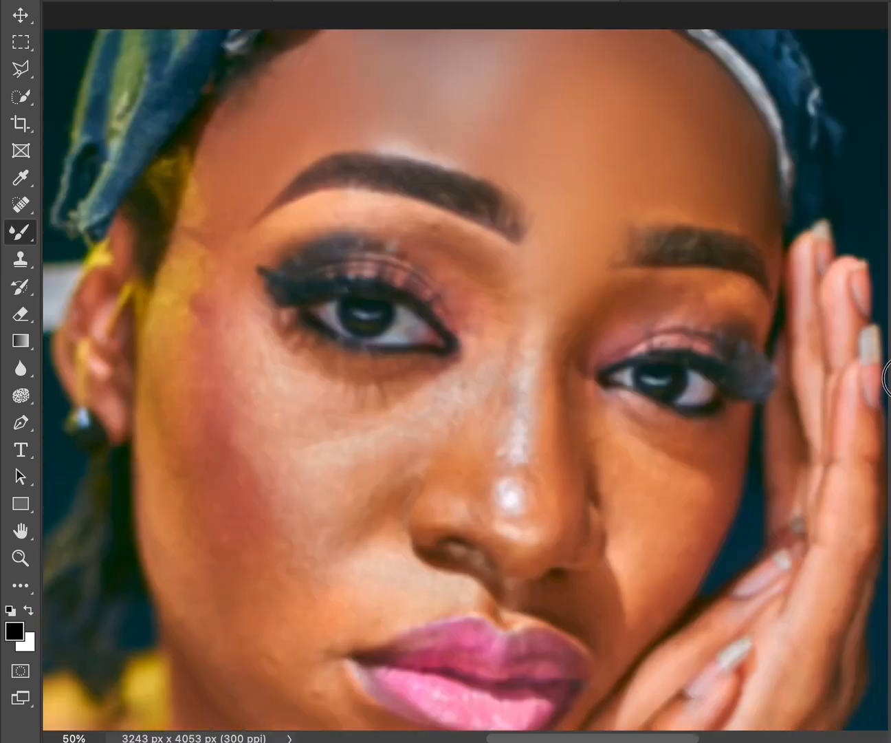
scroll(229, 263, "down", 1)
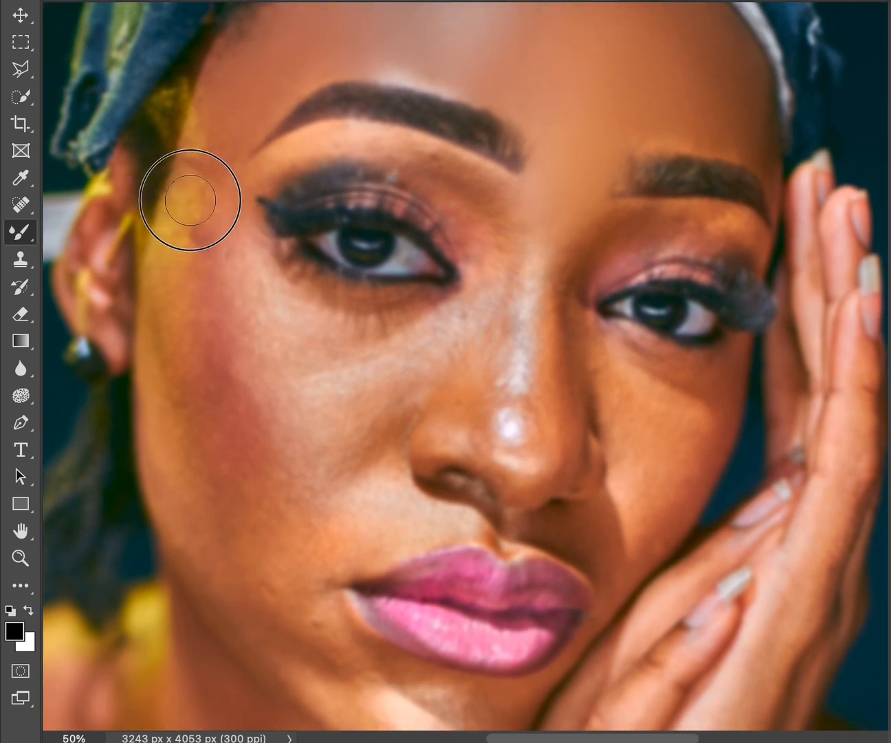
left_click_drag(191, 199, 188, 205)
mouse_move(208, 146)
left_mouse_down()
mouse_move(179, 199)
mouse_move(186, 183)
left_mouse_up()
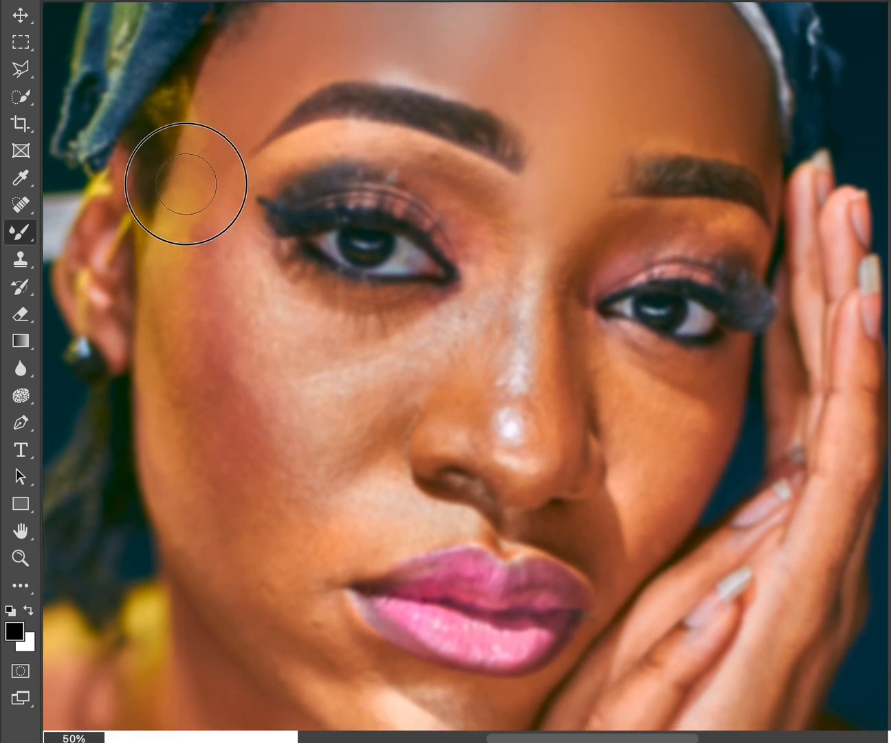
key("bracketleft")
key("bracketleft")
left_click_drag(199, 109, 188, 147)
mouse_move(171, 217)
left_mouse_down()
mouse_move(164, 247)
mouse_move(180, 293)
mouse_move(168, 303)
mouse_move(174, 236)
mouse_move(177, 331)
left_mouse_up()
mouse_move(206, 110)
left_mouse_down()
mouse_move(194, 152)
mouse_move(204, 107)
mouse_move(175, 276)
left_mouse_up()
left_click_drag(186, 215, 166, 341)
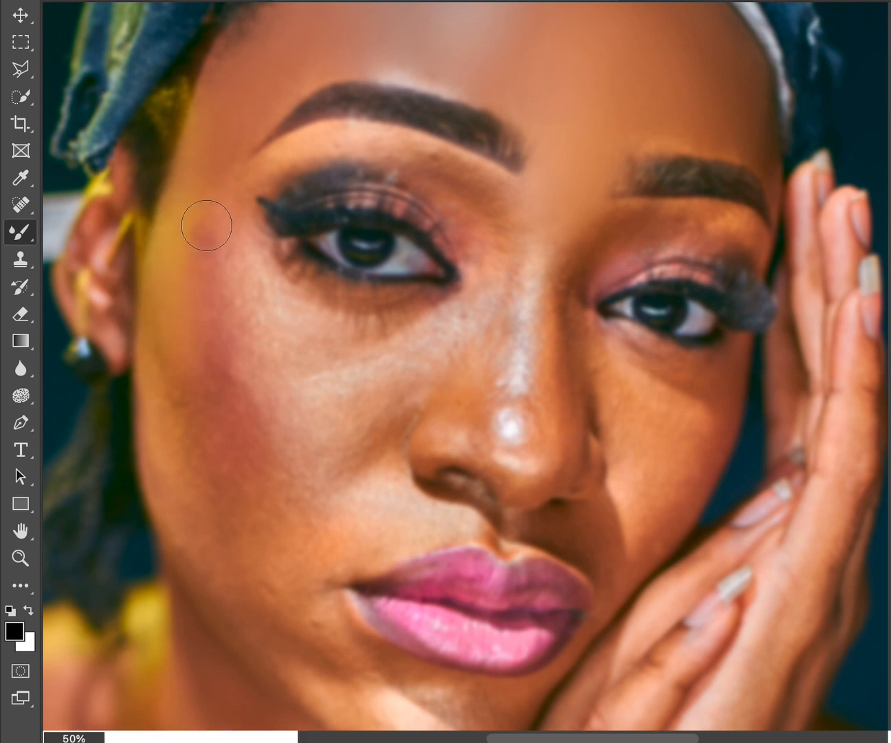
Blend the reddish blush on the ear-side cheek into the lighter skin beside the eye, with smaller brush sizes.
left_click_drag(217, 200, 214, 303)
left_click_drag(217, 243, 218, 369)
key("bracketleft")
mouse_move(200, 231)
left_mouse_down()
mouse_move(206, 279)
mouse_move(221, 260)
mouse_move(266, 307)
mouse_move(262, 271)
mouse_move(279, 303)
mouse_move(277, 339)
mouse_move(258, 273)
mouse_move(275, 359)
mouse_move(240, 245)
mouse_move(264, 346)
left_mouse_up()
key("bracketleft")
left_click_drag(250, 242, 273, 350)
key("bracketleft")
key("bracketleft")
left_click_drag(257, 181, 265, 302)
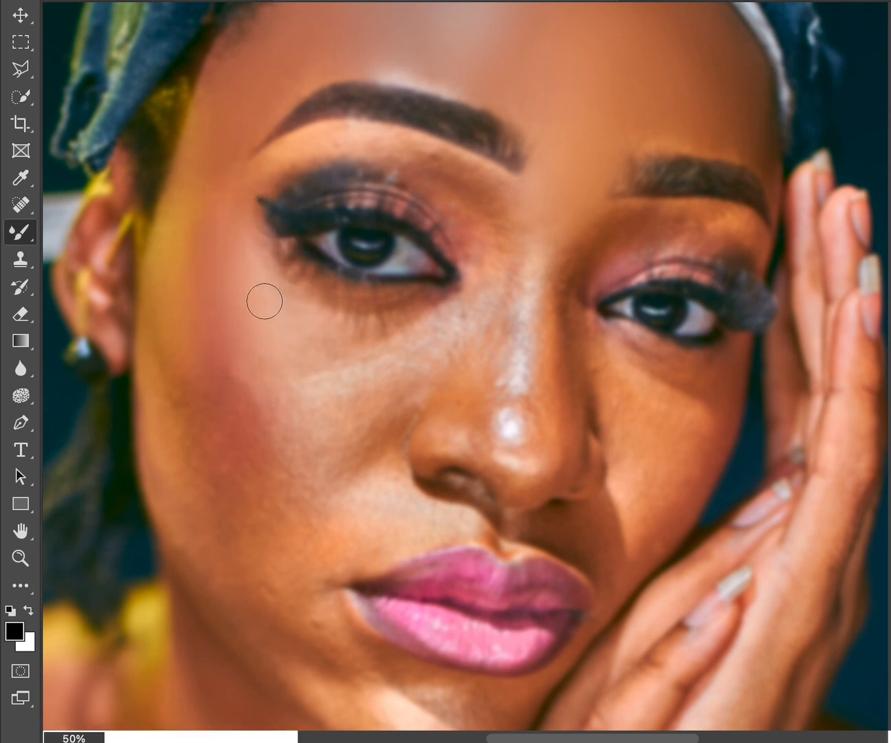
mouse_move(258, 231)
left_mouse_down()
mouse_move(271, 306)
mouse_move(266, 349)
mouse_move(284, 358)
mouse_move(281, 366)
left_mouse_up()
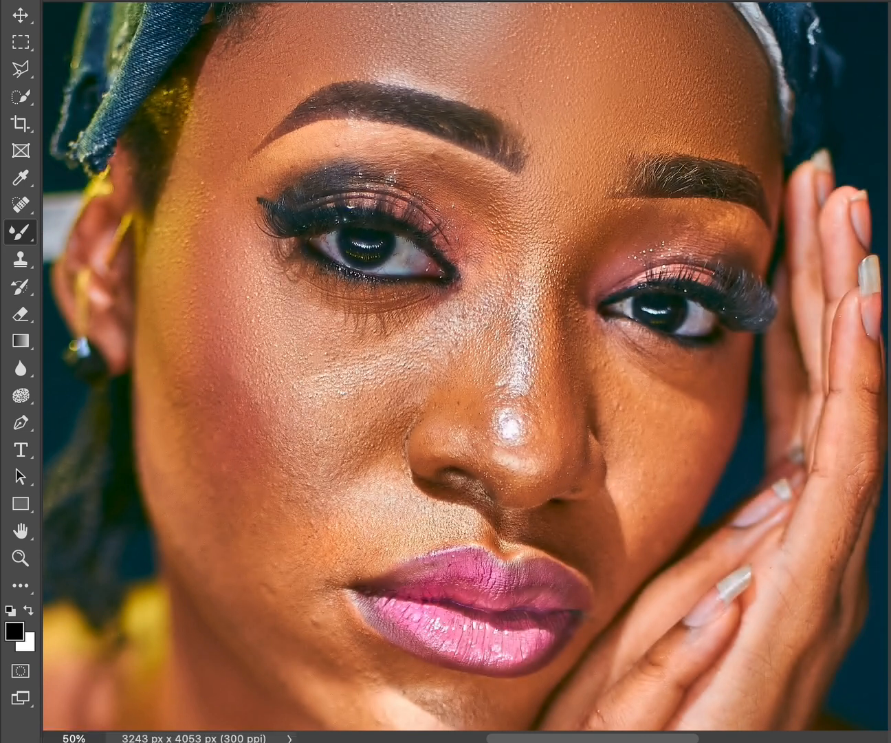
Refine the transition between the yellow light and the blush from the ear-side temple down to the cheek.
mouse_move(209, 361)
left_mouse_down()
mouse_move(215, 342)
mouse_move(232, 379)
mouse_move(225, 388)
mouse_move(194, 289)
left_mouse_up()
left_click_drag(197, 210, 188, 257)
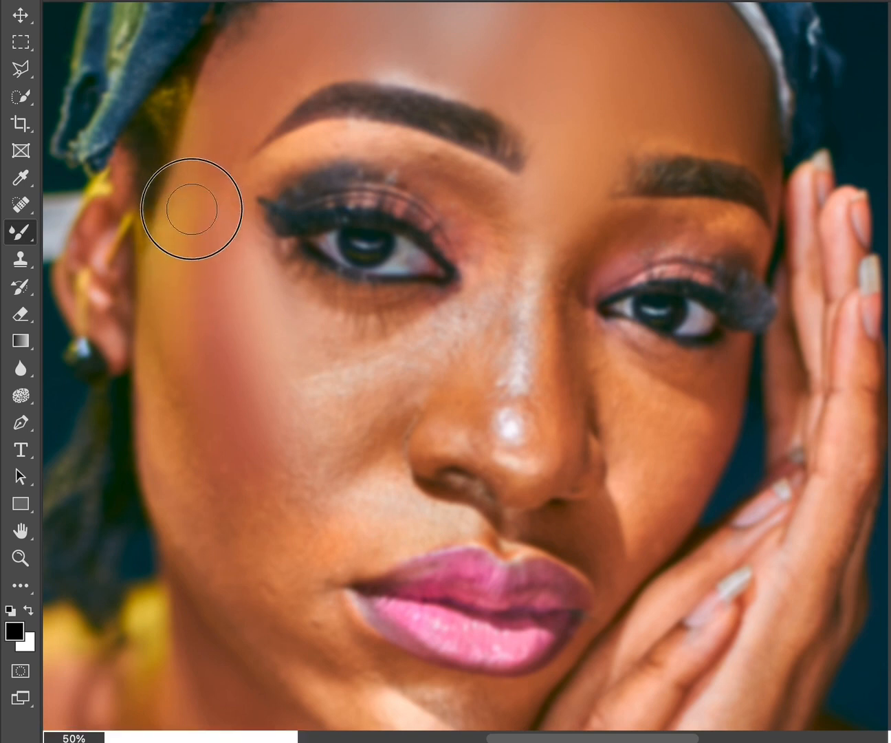
mouse_move(192, 208)
left_mouse_down()
mouse_move(184, 243)
mouse_move(227, 123)
mouse_move(245, 110)
left_mouse_up()
left_click_drag(275, 72, 272, 91)
mouse_move(224, 155)
left_mouse_down()
mouse_move(179, 245)
mouse_move(250, 251)
mouse_move(278, 365)
mouse_move(298, 367)
mouse_move(296, 338)
mouse_move(323, 357)
mouse_move(390, 343)
mouse_move(295, 339)
left_mouse_up()
mouse_move(280, 285)
left_mouse_down()
mouse_move(266, 270)
mouse_move(277, 280)
left_mouse_up()
Smooth the inner corner of the left-hand eye and the adjacent upper nose bridge.
left_click_drag(432, 271, 440, 269)
mouse_move(493, 332)
left_mouse_down()
mouse_move(488, 322)
mouse_move(490, 347)
mouse_move(490, 330)
left_mouse_up()
mouse_move(480, 382)
left_mouse_down()
mouse_move(497, 301)
mouse_move(489, 261)
left_mouse_up()
left_click_drag(469, 197, 492, 276)
mouse_move(464, 165)
left_mouse_down()
mouse_move(490, 261)
mouse_move(535, 290)
left_mouse_up()
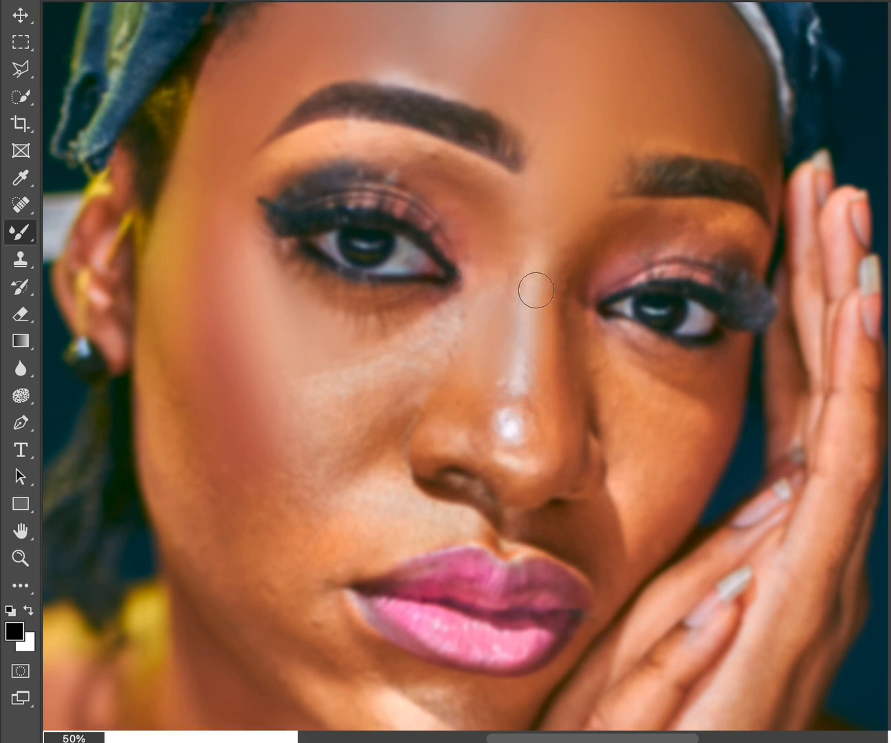
mouse_move(535, 241)
left_mouse_down()
mouse_move(532, 289)
mouse_move(511, 318)
left_mouse_up()
left_click_drag(484, 235, 499, 296)
Blend the skin between the left-hand eyebrow and its eyeshadow, down to the nose bridge.
left_click_drag(490, 212, 446, 169)
mouse_move(296, 158)
left_mouse_down()
mouse_move(390, 146)
mouse_move(414, 166)
left_mouse_up()
left_click_drag(479, 203, 493, 222)
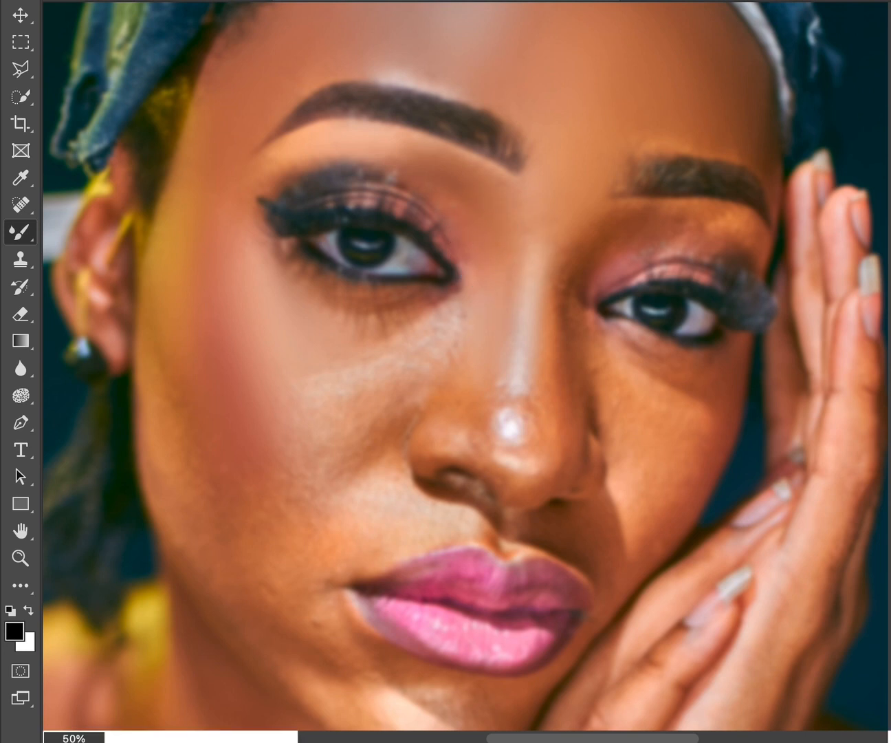
Smooth the highlight below the left-hand eye and the blush across the cheek from nose to jaw edge.
mouse_move(398, 372)
left_mouse_down()
mouse_move(310, 378)
mouse_move(425, 326)
mouse_move(481, 289)
left_mouse_up()
mouse_move(327, 369)
left_mouse_down()
mouse_move(358, 387)
mouse_move(191, 488)
left_mouse_up()
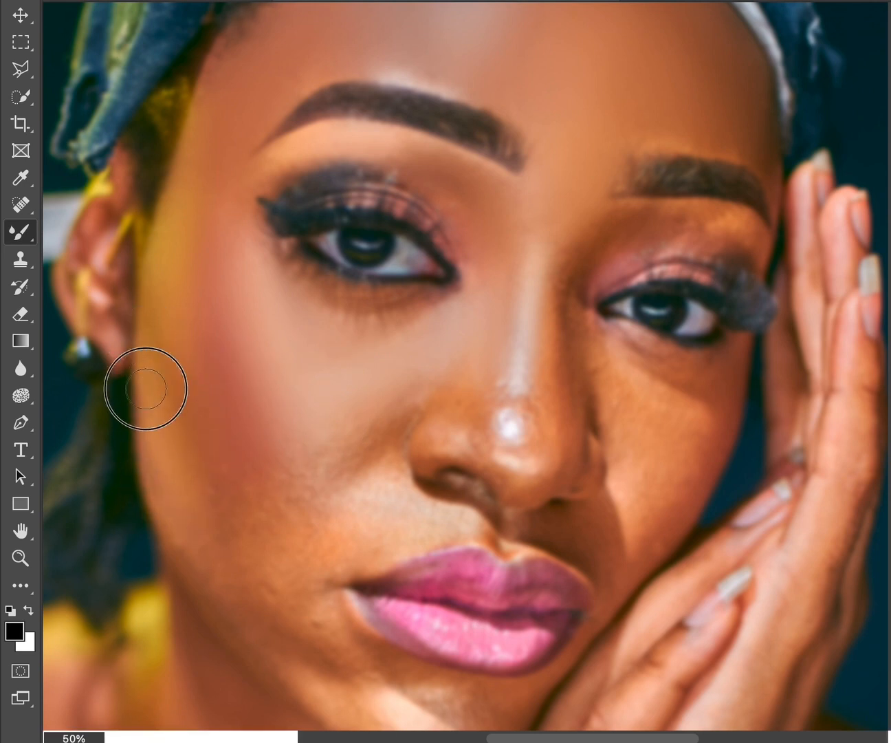
left_click_drag(340, 413, 389, 394)
key("[")
left_click_drag(454, 355, 474, 356)
Blend the highlight down the nose ridge to its tip and smooth the skin at the right-hand eye's inner corner.
key("[")
key("[")
key("[")
key("[")
left_click_drag(528, 261, 513, 431)
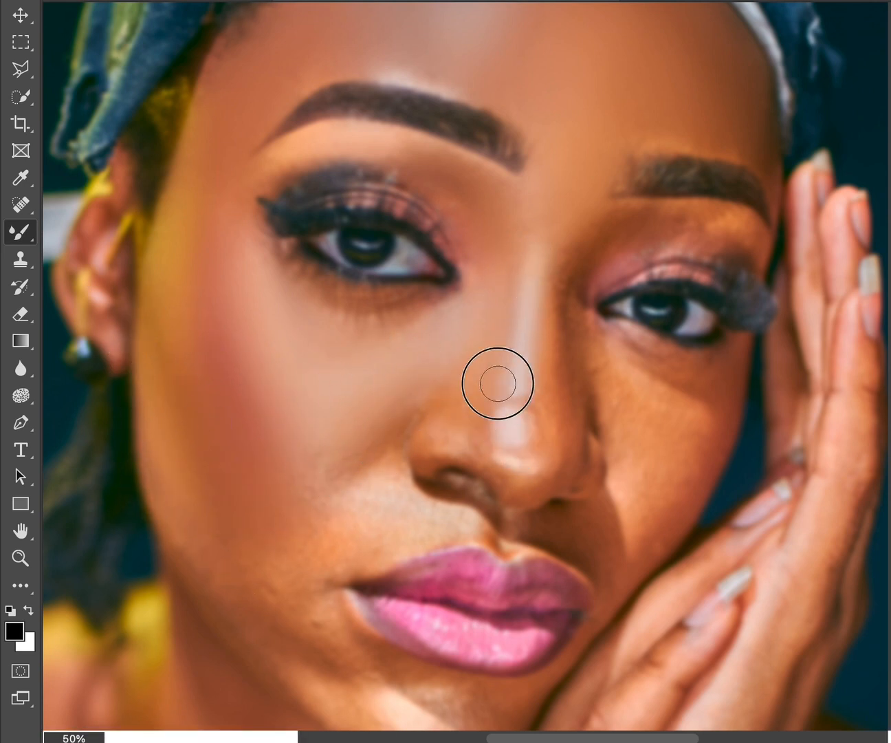
key("]")
left_click_drag(610, 237, 577, 286)
left_click_drag(569, 225, 551, 265)
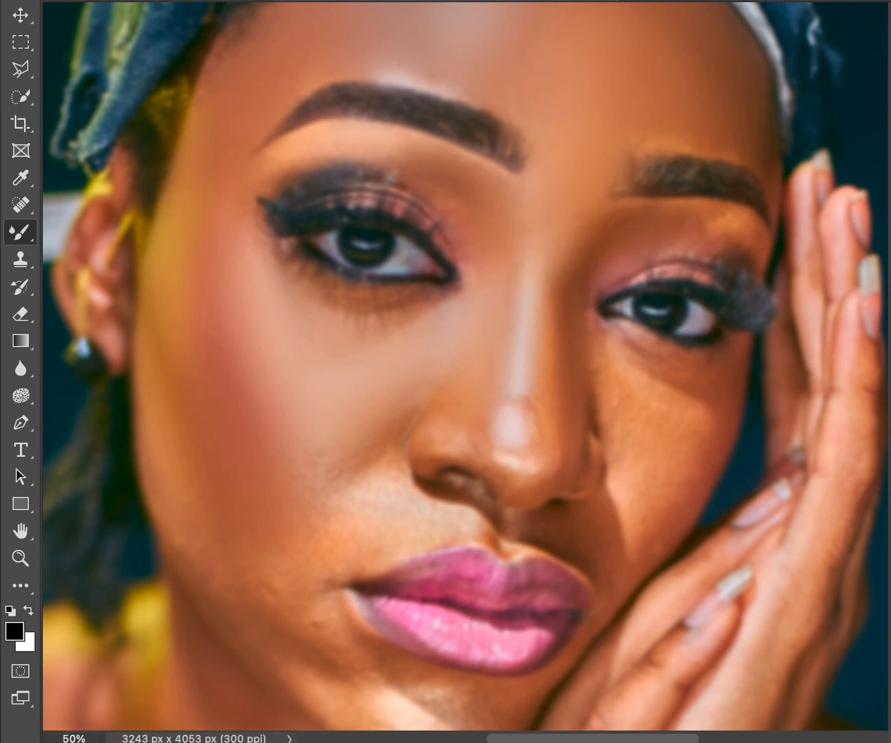
Smooth the side of the nose and blend away the lower-lash shadows beneath the left-hand eye.
left_click_drag(447, 369, 451, 436)
key("[")
key("[")
key("[")
key("[")
key("[")
mouse_move(320, 294)
left_mouse_down()
mouse_move(411, 305)
mouse_move(324, 306)
left_mouse_up()
key("]")
key("]")
key("]")
key("]")
key("]")
mouse_move(416, 320)
left_mouse_down()
mouse_move(360, 348)
mouse_move(404, 316)
mouse_move(436, 306)
mouse_move(380, 344)
mouse_move(364, 366)
mouse_move(288, 298)
mouse_move(264, 249)
left_mouse_up()
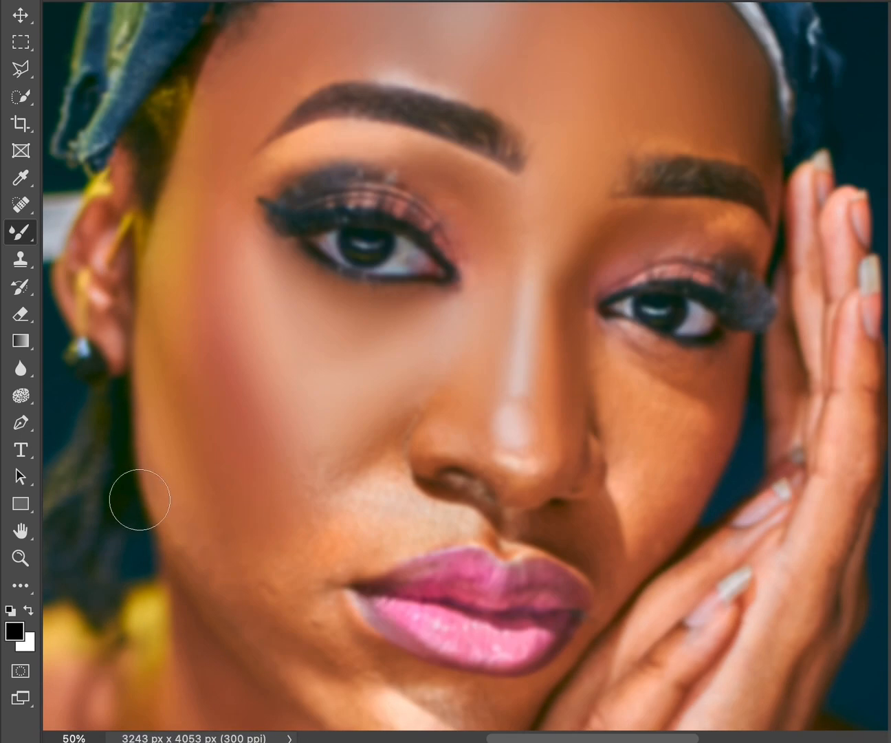
Blend the lower part of the left-hand cheek and the crease beside the nostril, adjusting the brush size.
key("]")
key("]")
key("]")
key("[")
key("[")
key("[")
key("]")
key("]")
key("]")
left_click_drag(330, 517, 332, 482)
key("[")
left_click_drag(382, 418, 413, 419)
Smooth the skin between the left-hand nostril and the upper lip with a smaller Mixer Brush.
key("]")
key("[")
key("[")
key("[")
key("[")
mouse_move(314, 480)
left_mouse_down()
mouse_move(337, 511)
mouse_move(431, 513)
left_mouse_up()
Smooth the right-hand cheek and the under-eye area beside the nose with the Mixer Brush.
key("[")
key("]")
key("]")
key("]")
key("]")
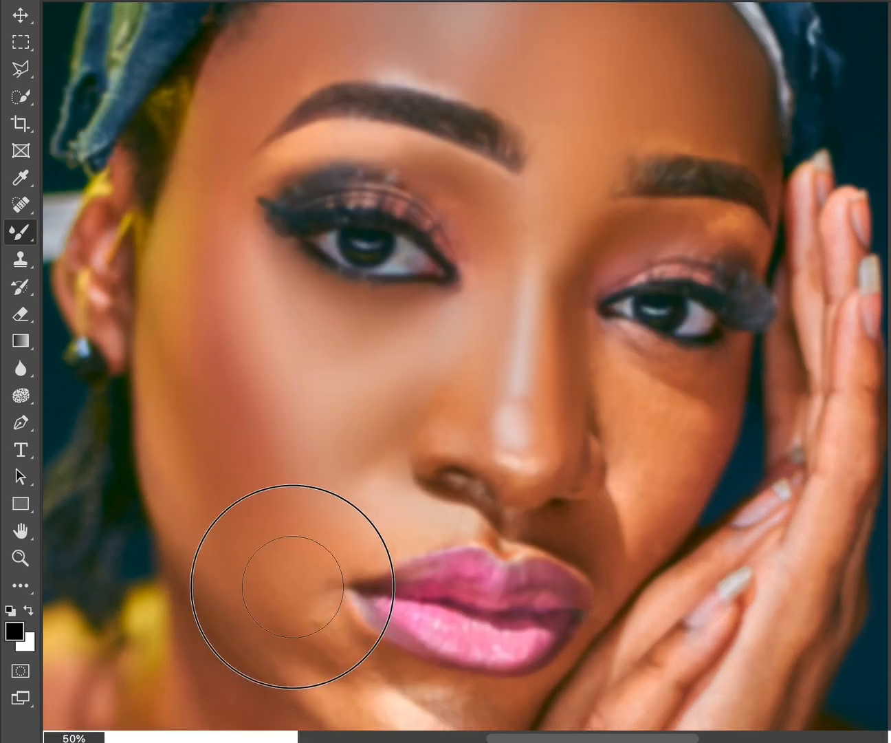
key("[")
key("[")
mouse_move(634, 397)
left_mouse_down()
mouse_move(686, 418)
mouse_move(617, 386)
left_mouse_up()
key("[")
key("[")
key("[")
key("[")
left_click_drag(696, 382, 618, 348)
Soften the nose shadow on the right-hand cheek and blend the skin down to the corner of the mouth.
key("]")
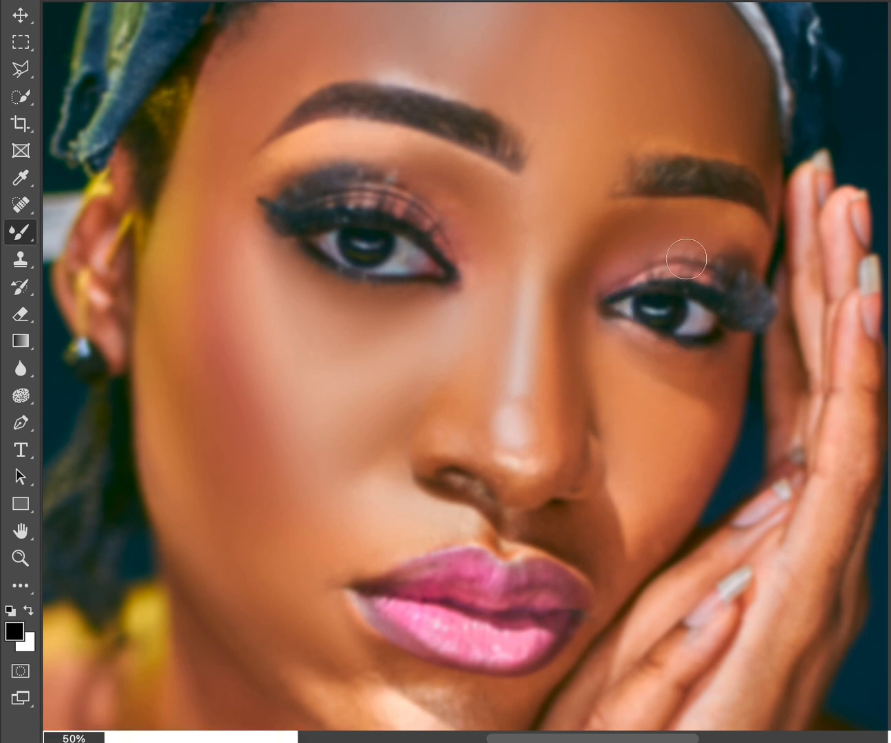
key("[")
key("[")
key("[")
left_click_drag(621, 514, 621, 507)
Blend the skin of the groove between the nose and the upper lip.
key("]")
key("]")
key("[")
left_click_drag(622, 557, 615, 495)
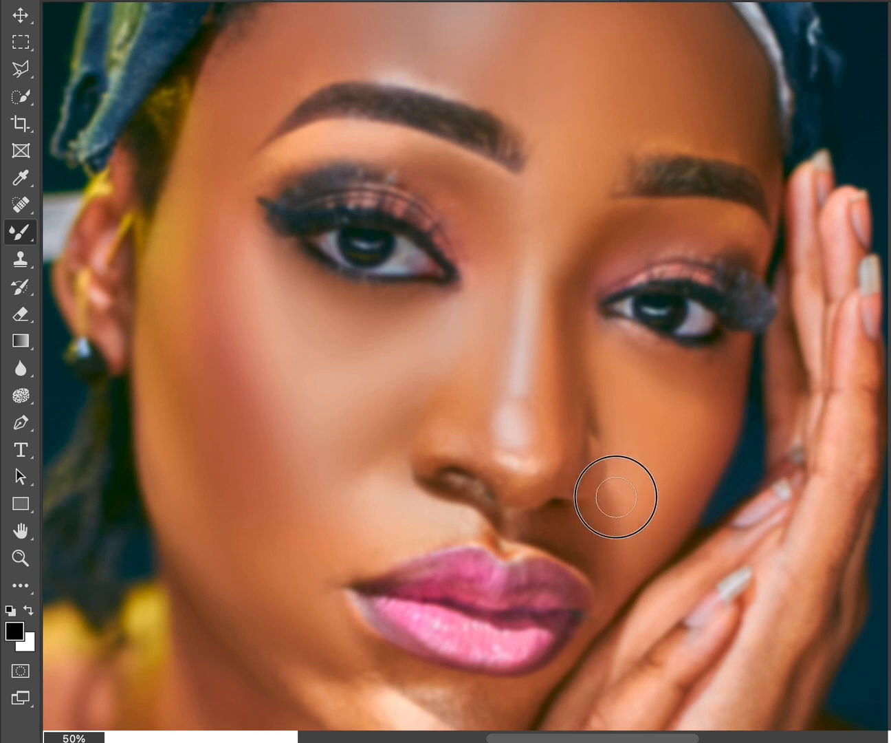
left_click_drag(551, 524, 602, 610)
key("[")
left_click_drag(462, 533, 505, 528)
key("[")
key("]")
key("]")
key("]")
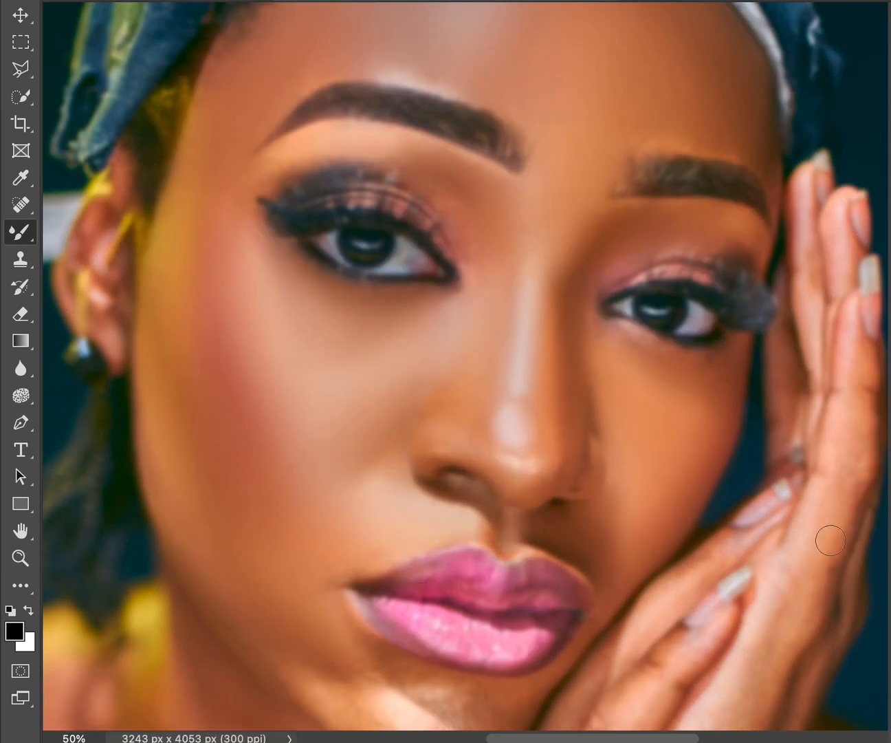
Blend the bright highlight and shadow patches across the chin below the lips with the Mixer Brush.
key("super+minus")
mouse_move(337, 477)
left_mouse_down()
mouse_move(445, 516)
mouse_move(435, 516)
mouse_move(492, 510)
mouse_move(463, 525)
left_mouse_up()
key("[")
key("[")
key("[")
key("[")
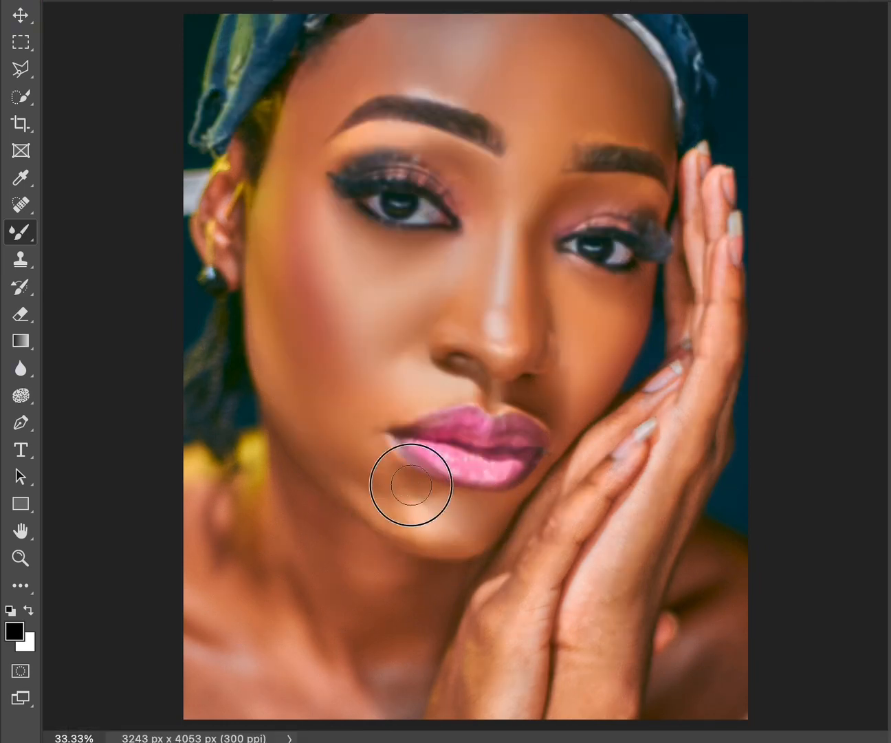
mouse_move(390, 517)
left_mouse_down()
mouse_move(407, 532)
mouse_move(444, 498)
mouse_move(421, 496)
mouse_move(437, 515)
left_mouse_up()
Smooth the jawline between the chin and the neck with a resized Mixer Brush.
key("[")
key("[")
Blend the skin tones on the hands and wrists beside the chin with a smaller Mixer Brush.
key("[")
key("[")
key("]")
key("]")
mouse_move(344, 480)
left_mouse_down()
mouse_move(367, 506)
mouse_move(454, 543)
mouse_move(360, 474)
left_mouse_up()
key("[")
key("[")
key("[")
key("]")
key("ctrl+plus")
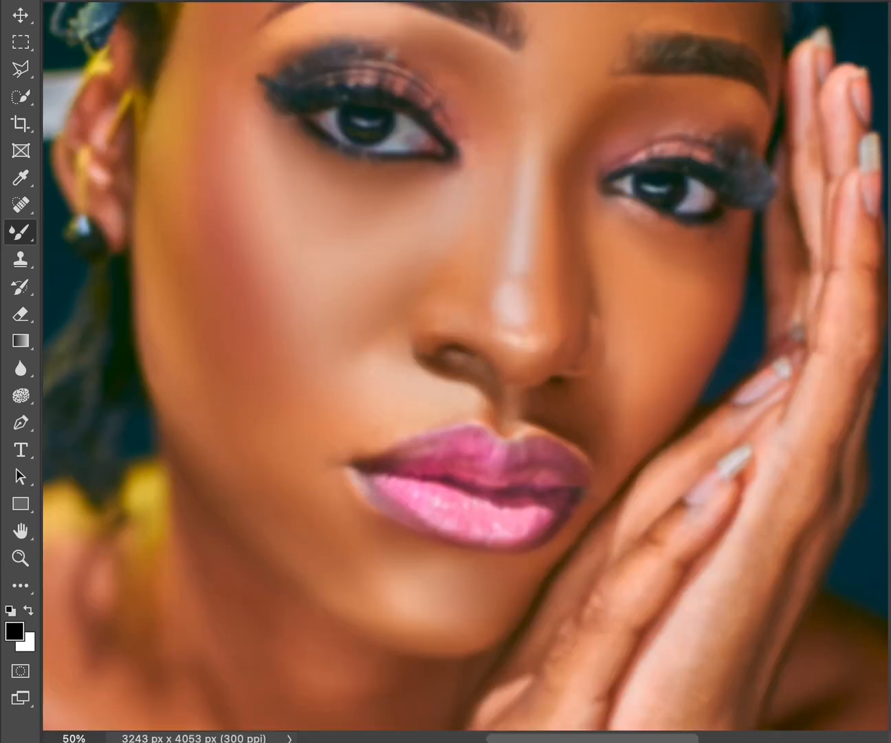
scroll(715, 223, "down", 10)
key("[")
key("]")
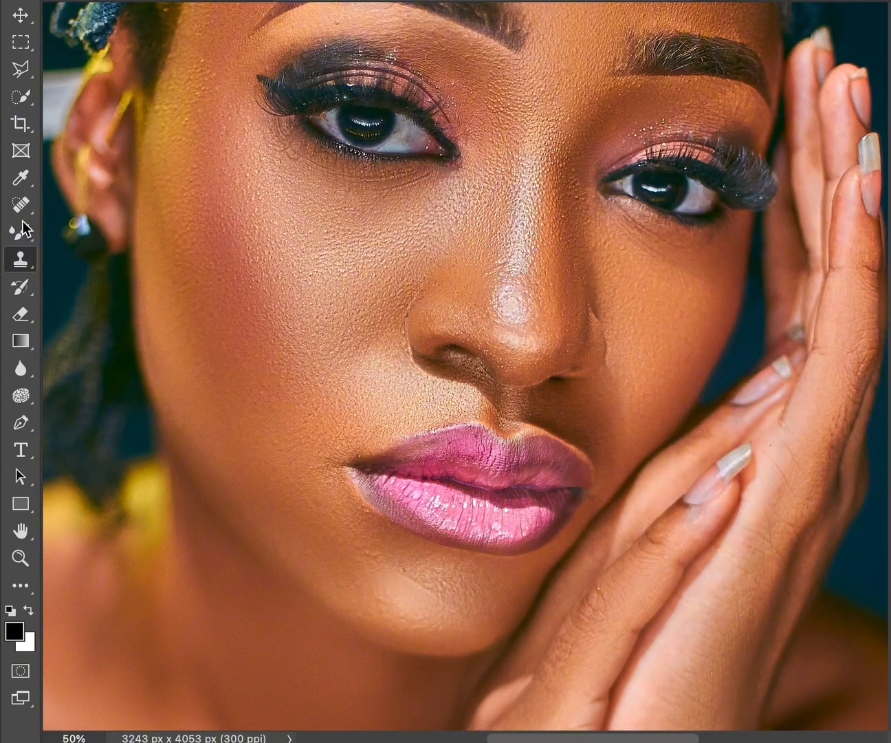
Heal the small blemish on the chin with the healing brush, with the skin texture showing.
key("j")
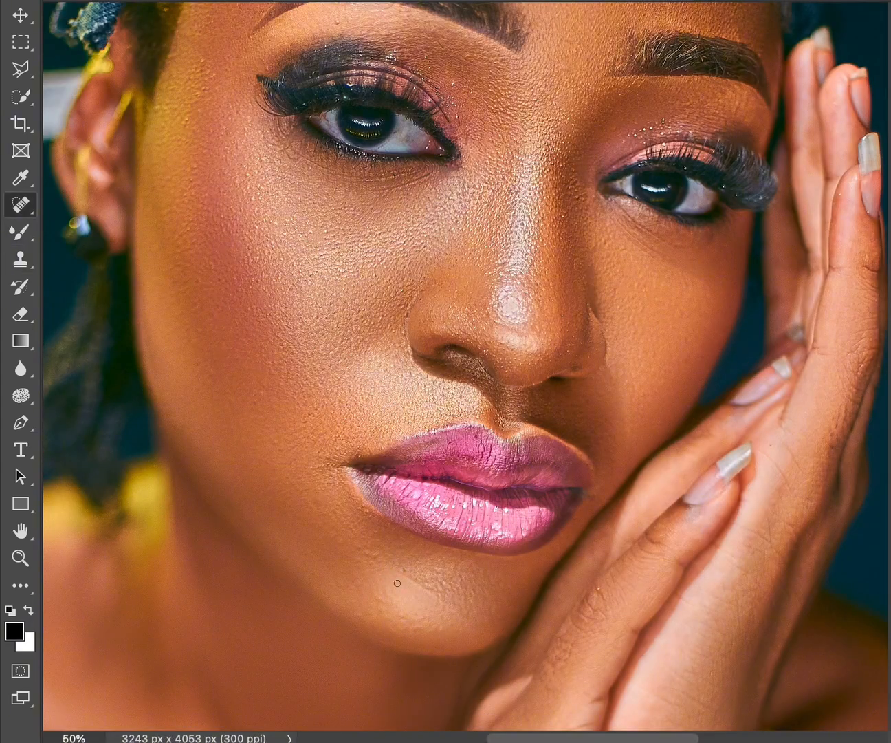
left_click(427, 587)
key("ctrl+minus")
key("ctrl+minus")
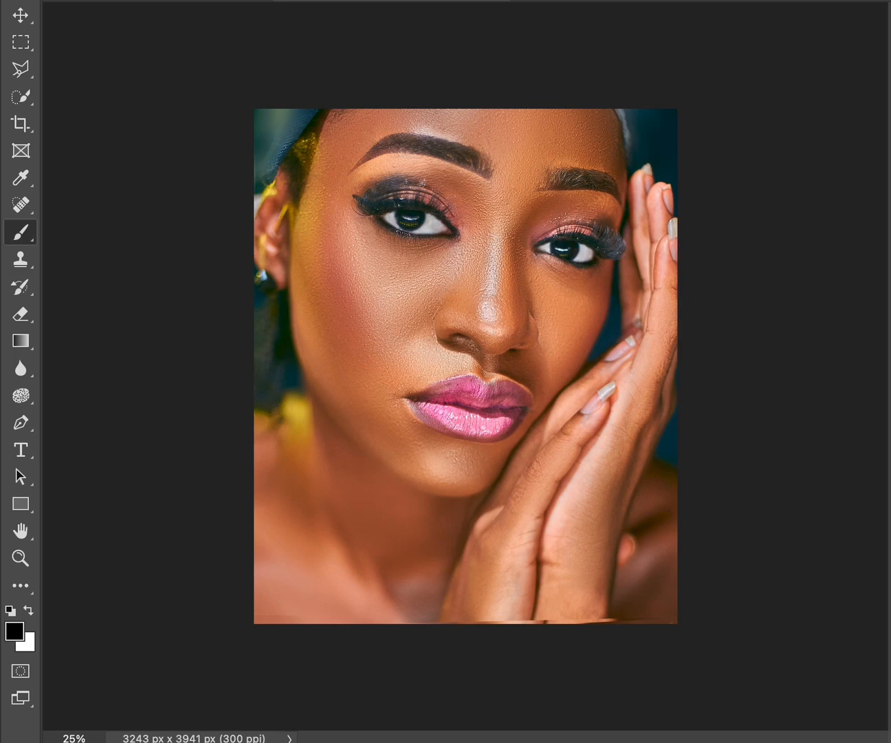
Run the DB Curves dodge and burn setup, then delete its black-and-white helper view.
left_click(715, 130)
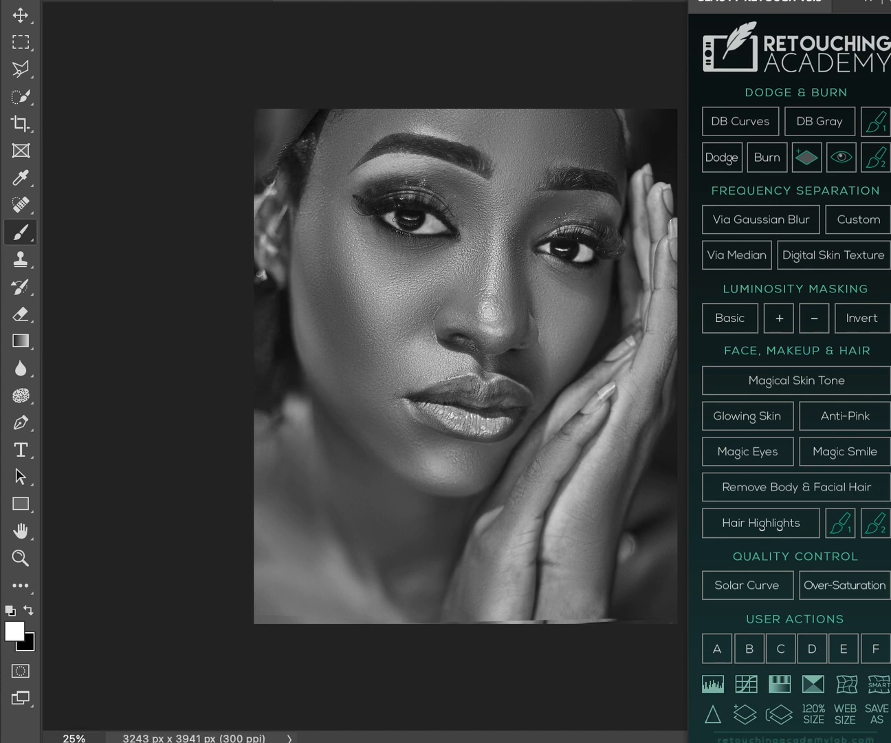
key("Delete")
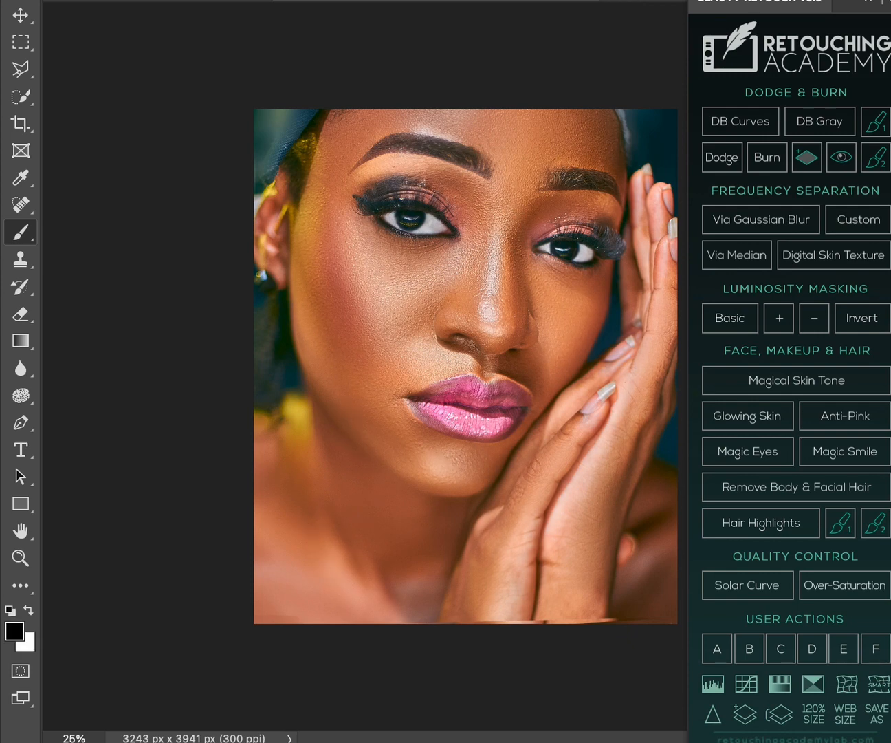
key("x")
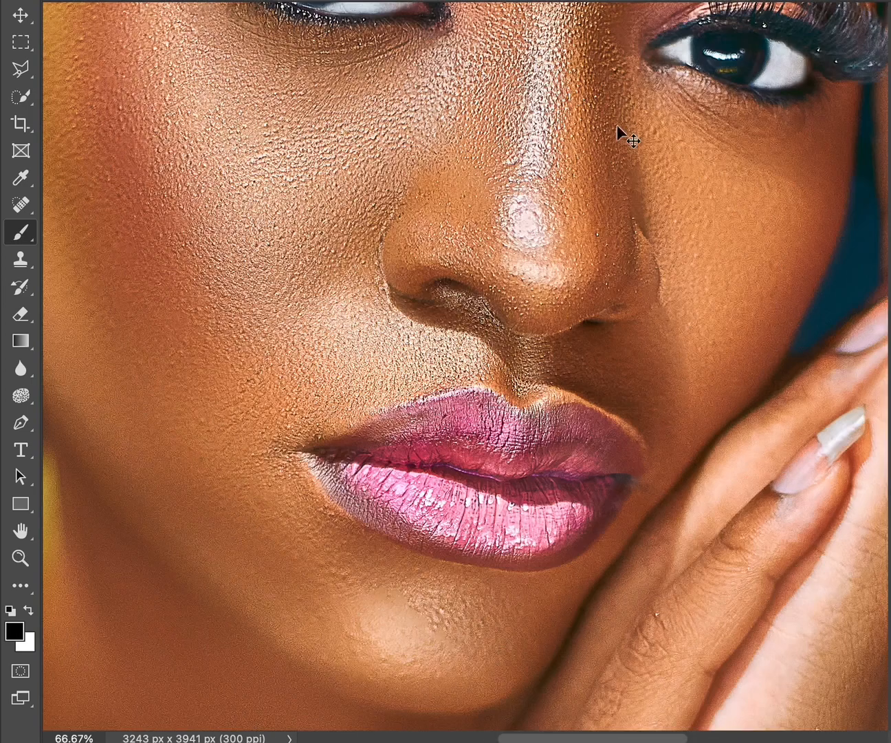
Place the logo image on the portrait and scale it down into the photo's lower-left corner.
key("super+minus")
key("super+minus")
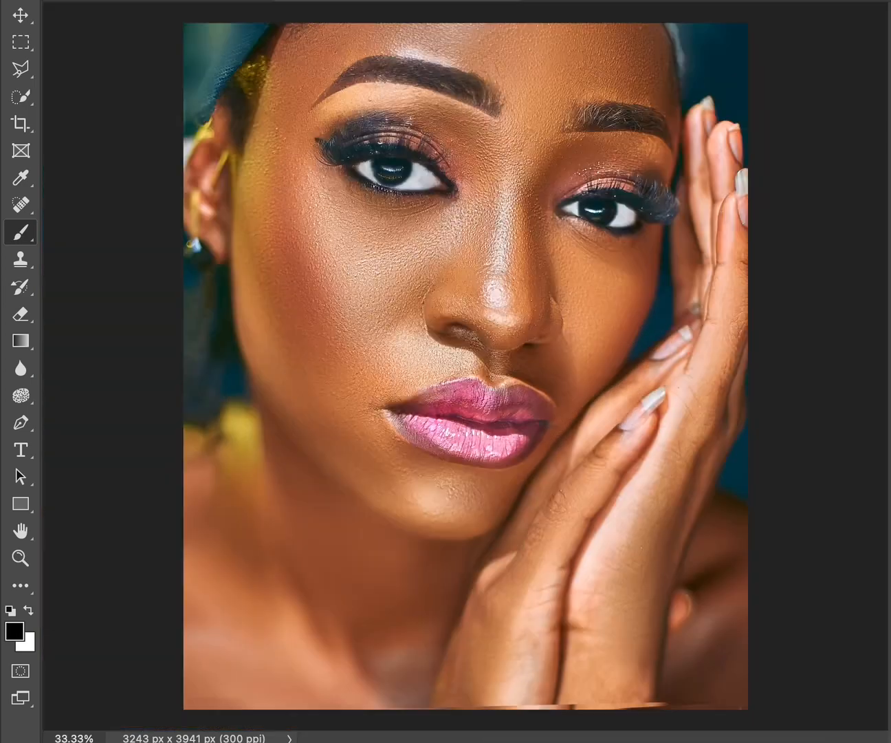
left_click_drag(133, 0, 56, 166)
left_click(36, 0)
left_click_drag(335, 168, 400, 326)
left_click(889, 148)
left_click_drag(758, 190, 594, 559)
left_click_drag(539, 322, 554, 0)
left_click_drag(509, 414, 513, 427)
left_click_drag(483, 371, 253, 673)
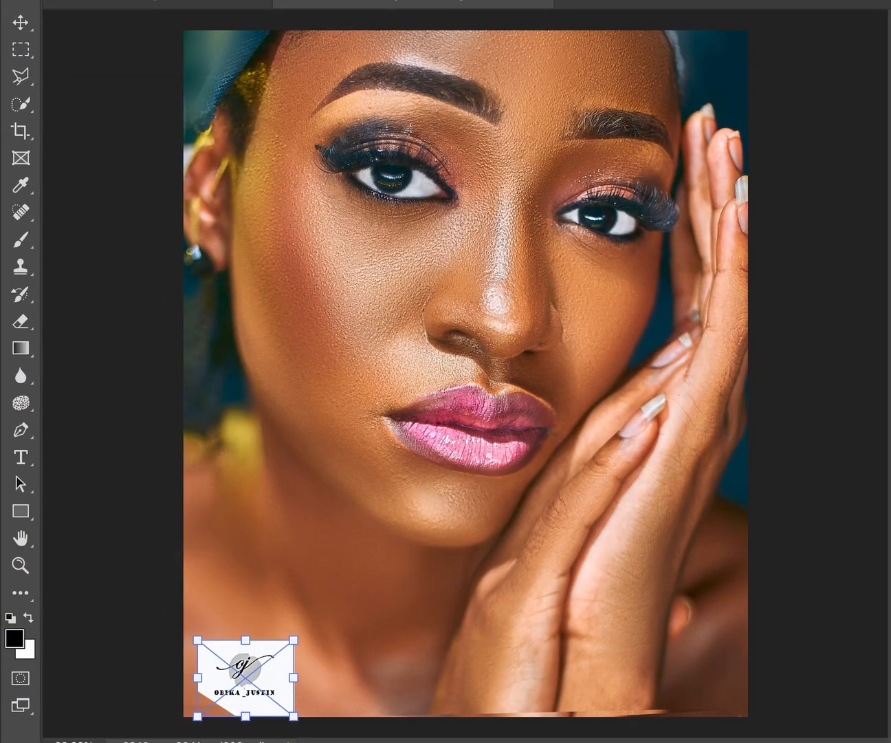
key("Return")
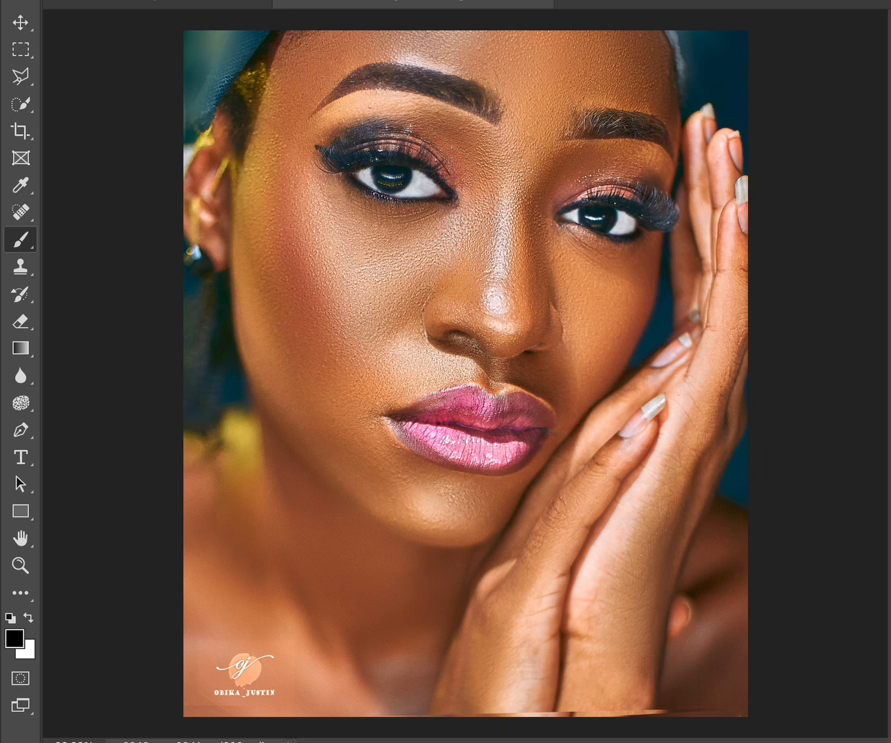
Compare the original portrait with the finished retouch by switching between the first and last history states.
left_click(153, 0)
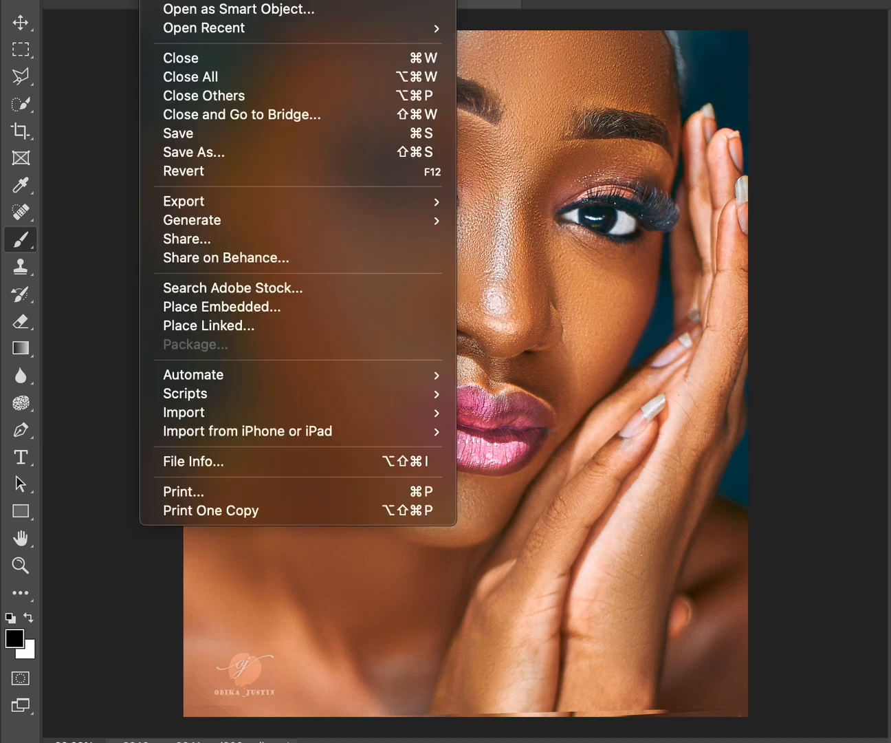
left_click(795, 42)
left_click(890, 8)
scroll(825, 69, "up", 10)
left_click(825, 49)
scroll(881, 99, "down", 10)
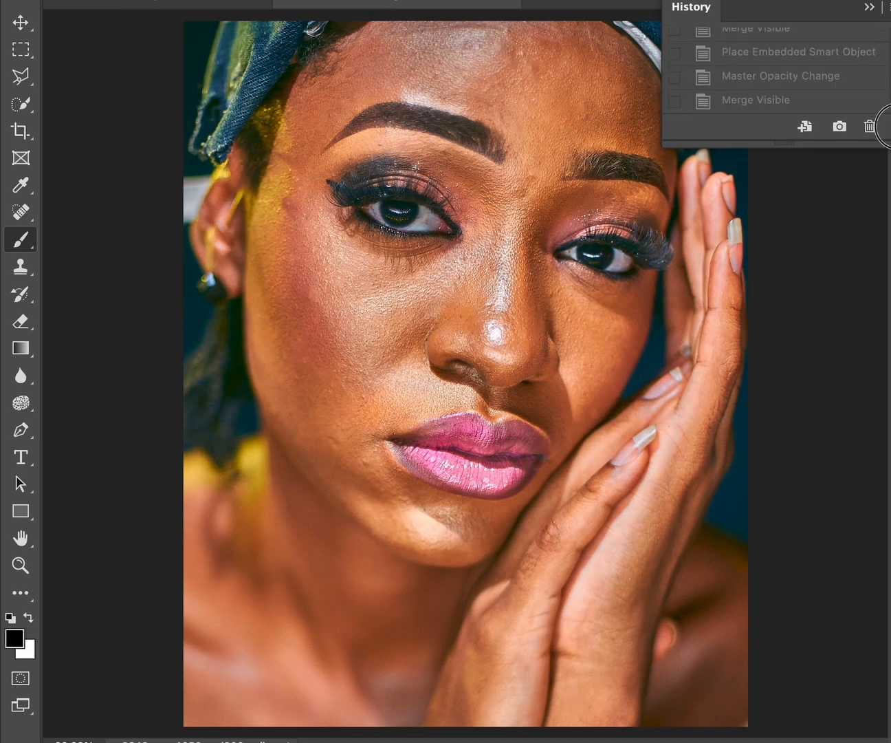
left_click(847, 101)
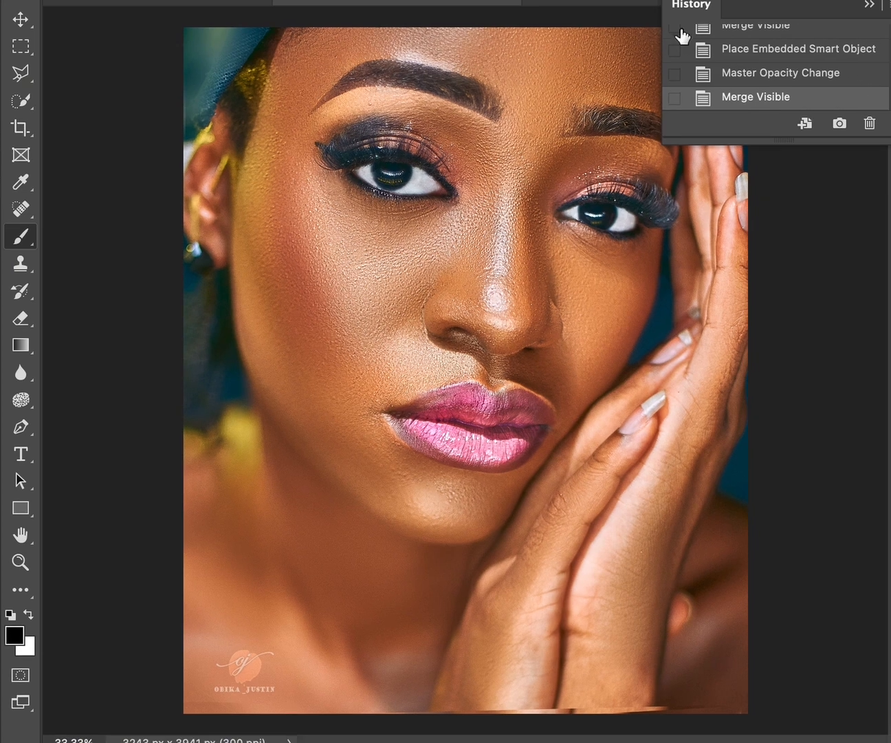
scroll(830, 50, "up", 10)
left_click(830, 50)
scroll(845, 76, "down", 10)
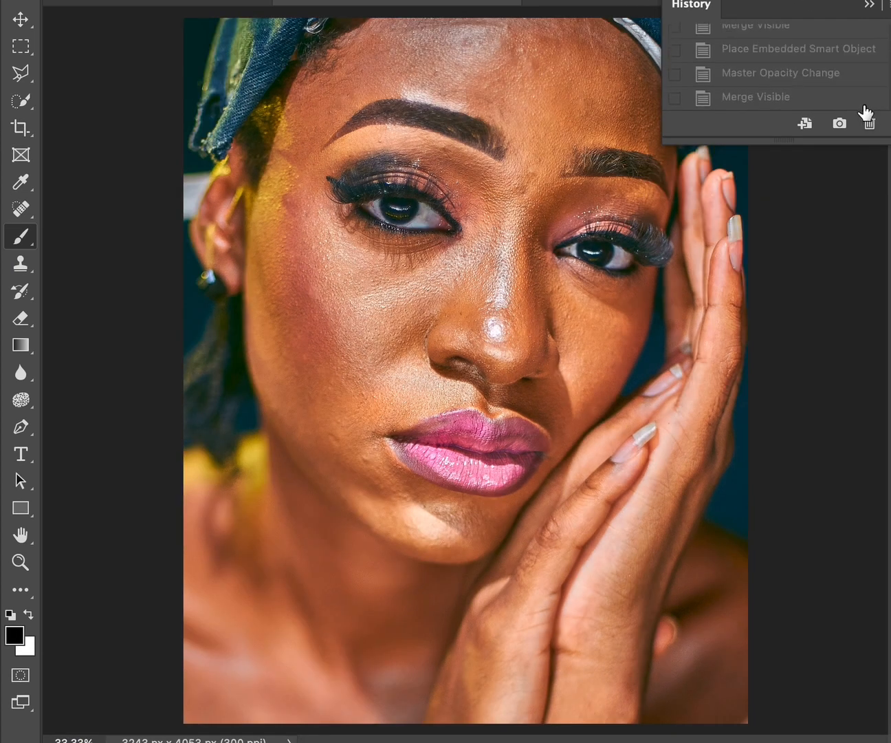
left_click(865, 101)
scroll(860, 68, "up", 10)
left_click(858, 44)
scroll(860, 69, "down", 10)
left_click(859, 101)
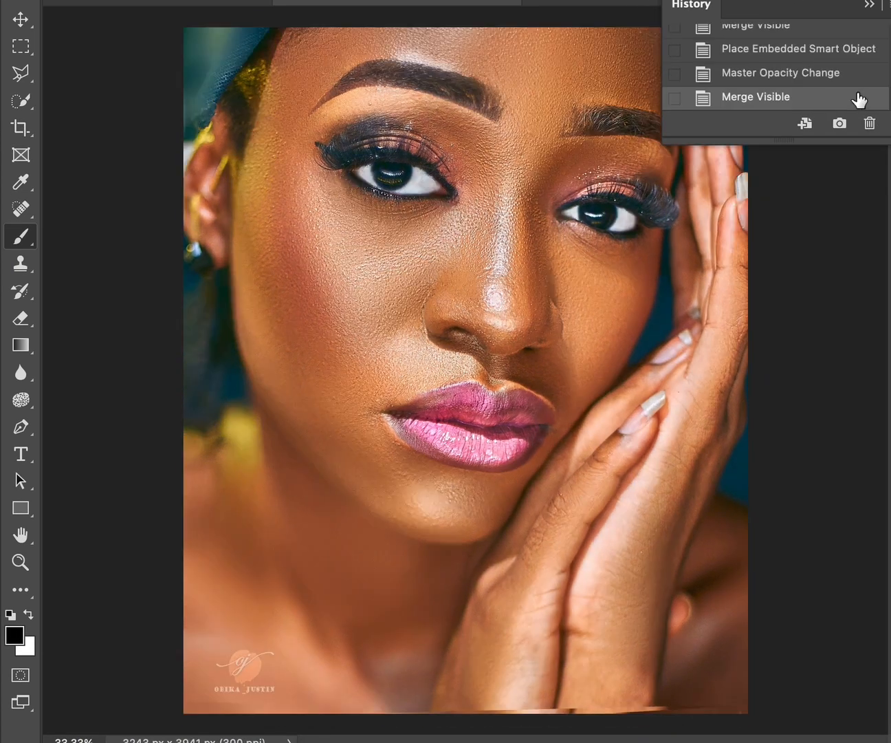
Export the finished portrait with Save for Web (Legacy) as a maximum-quality JPEG converted to sRGB.
left_click(158, 0)
mouse_move(189, 203)
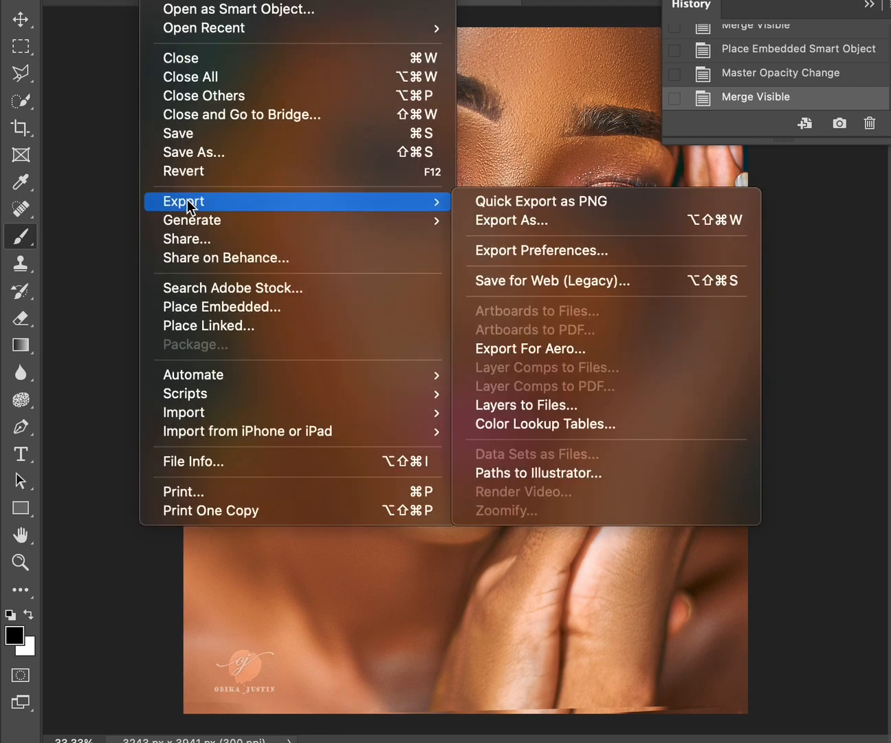
left_click(514, 281)
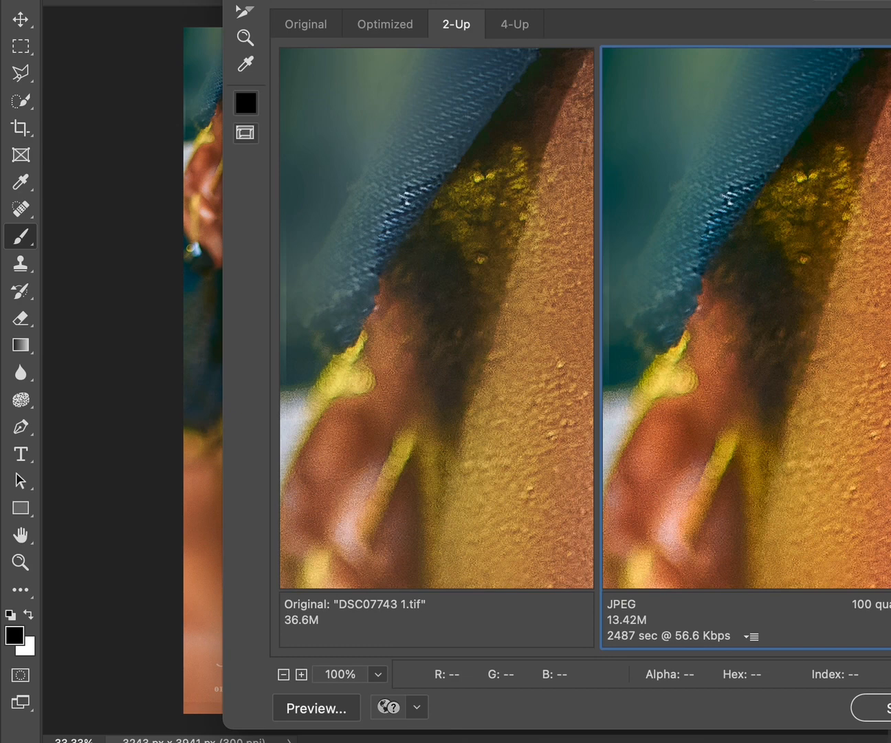
left_click_drag(522, 0, 303, 0)
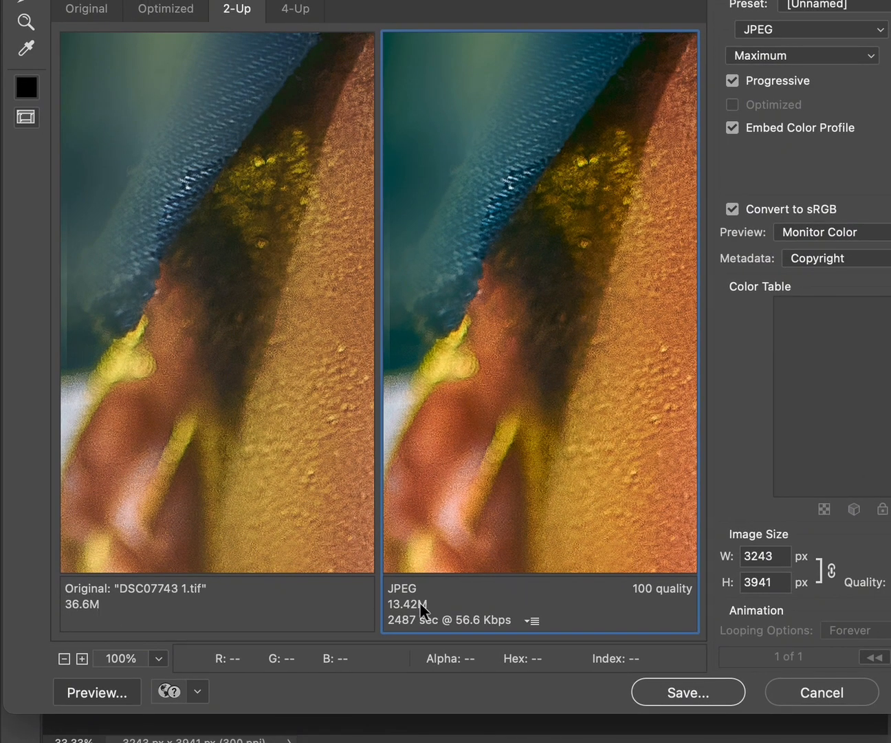
left_click(763, 581)
left_click(707, 695)
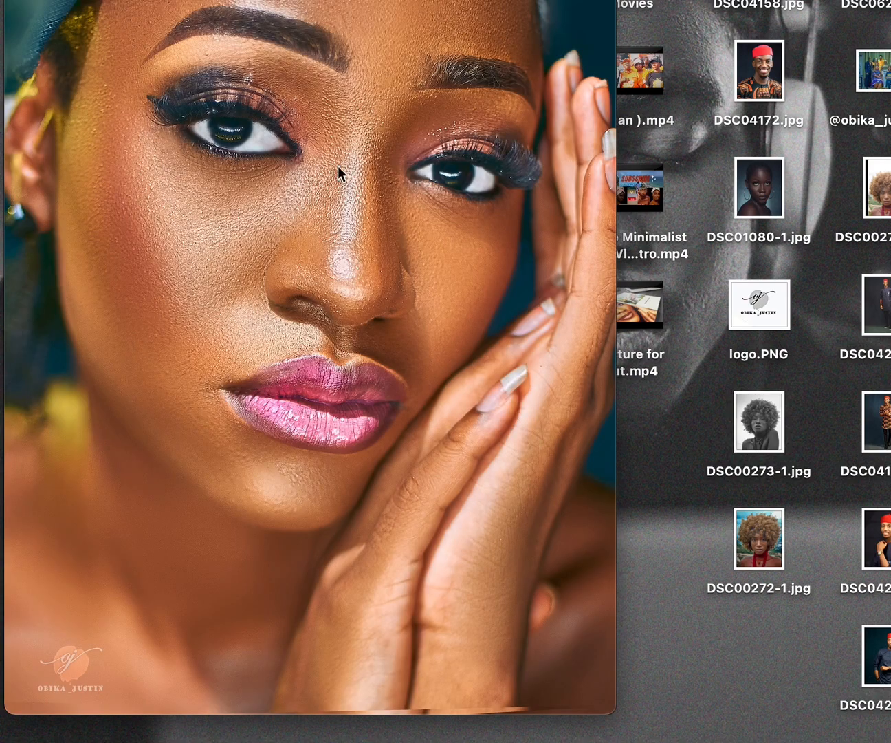
Switch to Preview and view the exported DSC07743-1.jpg, zoomed out to show the whole image.
left_click_drag(292, 2, 411, 23)
scroll(524, 79, "up", 5)
left_click(464, 21)
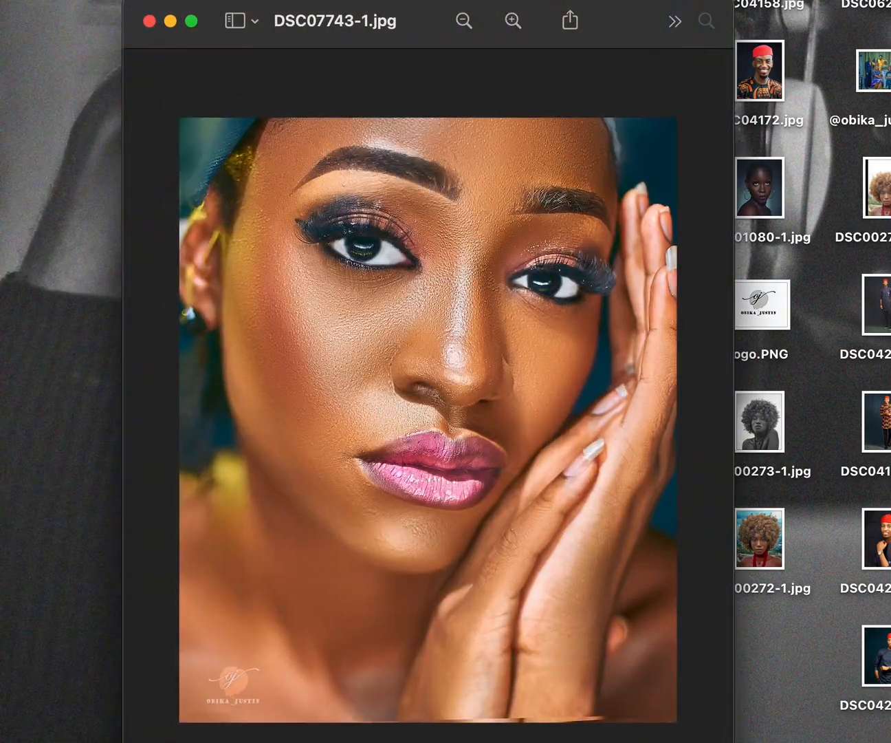
key("super+shift+5")
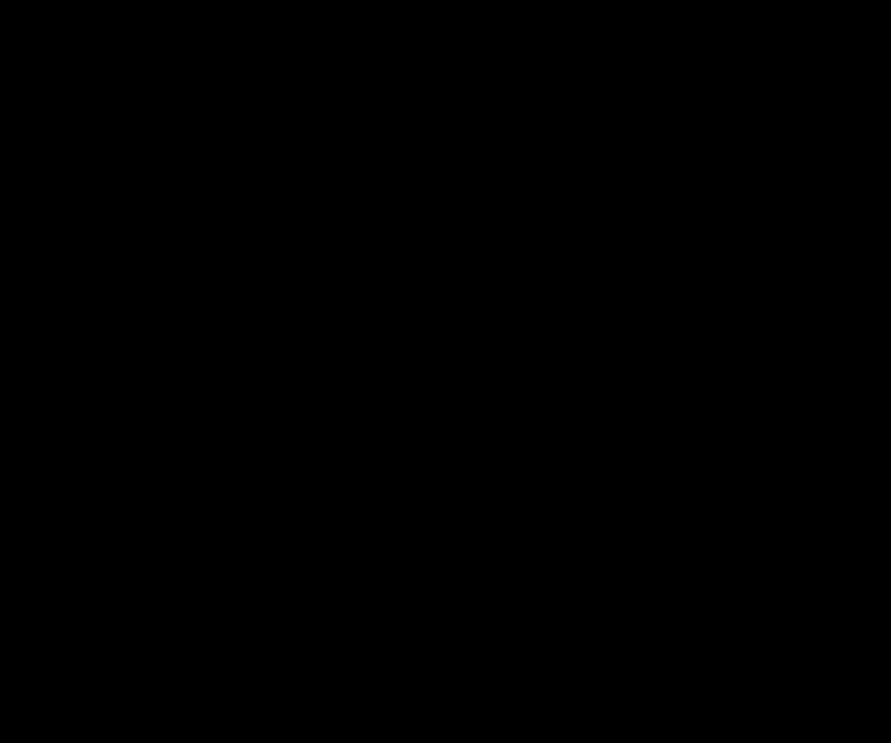